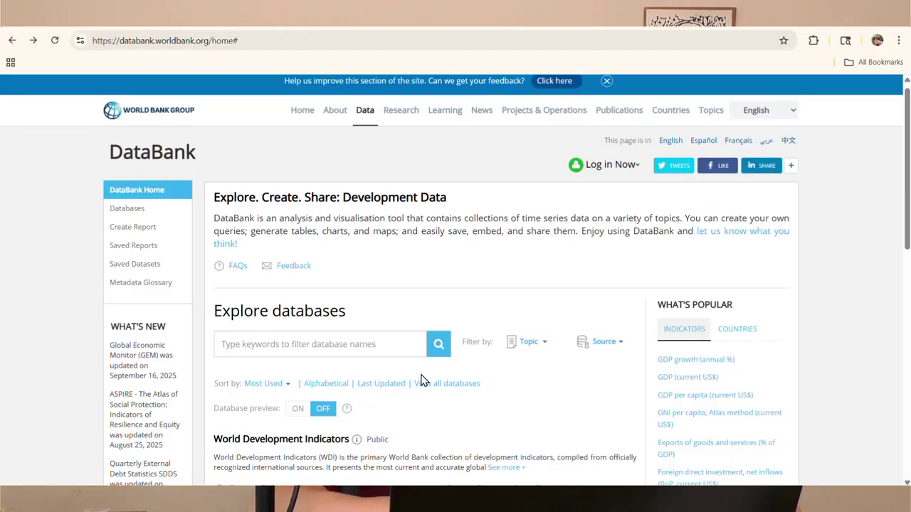
Open the World Development Indicators database from the list of databases
scroll(421, 381, "down", 5)
scroll(421, 380, "down", 2)
scroll(420, 378, "up", 4)
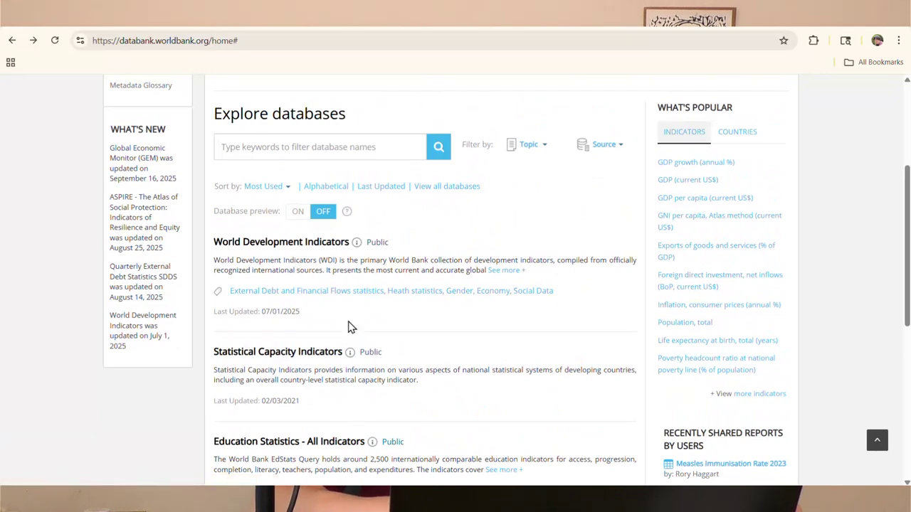
scroll(484, 412, "down", 1)
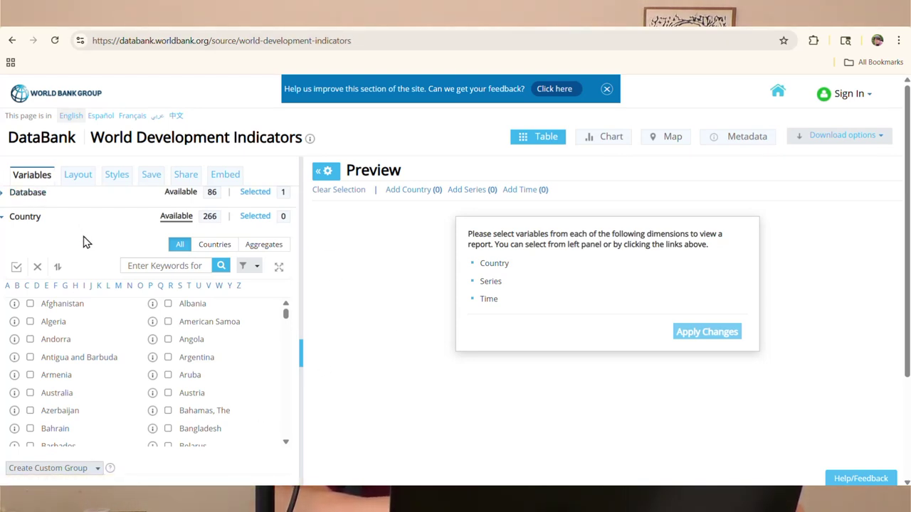
Expand the Database section and examine the databases available besides World Development Indicators
left_click(29, 193)
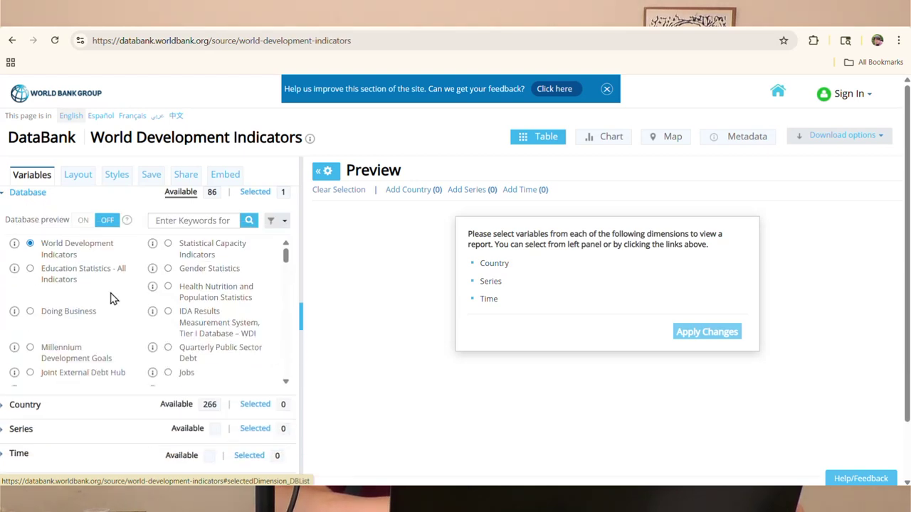
scroll(169, 350, "down", 5)
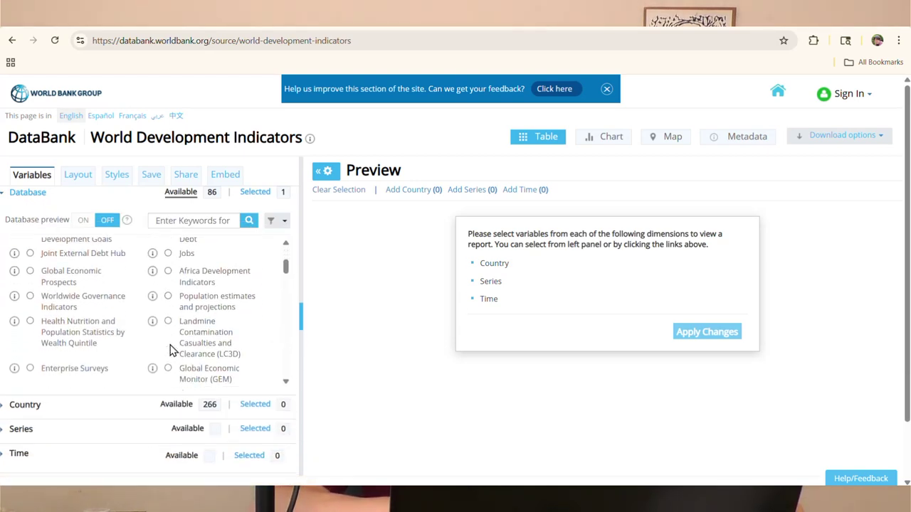
scroll(170, 351, "up", 5)
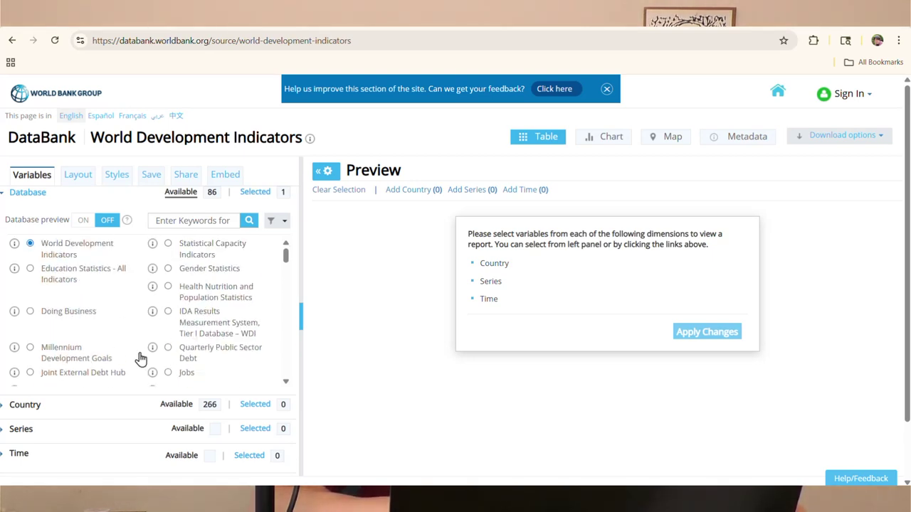
scroll(199, 344, "down", 3)
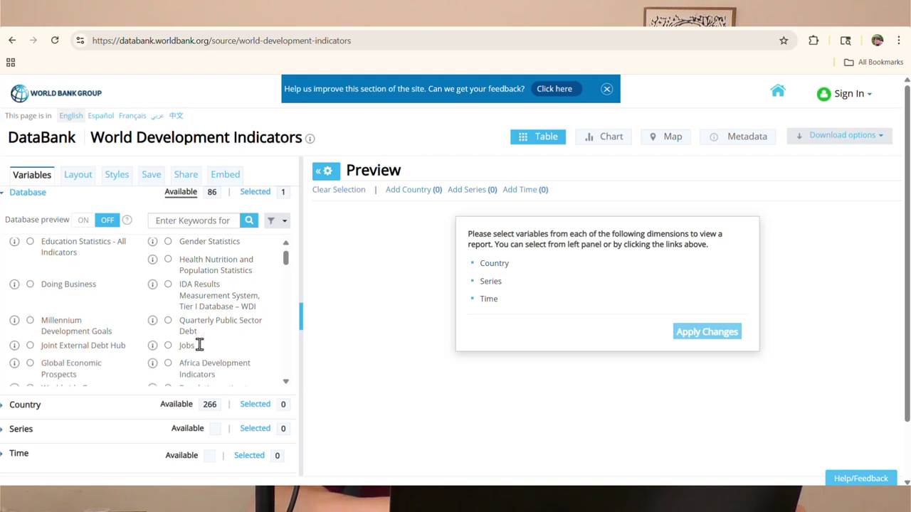
scroll(200, 344, "down", 1)
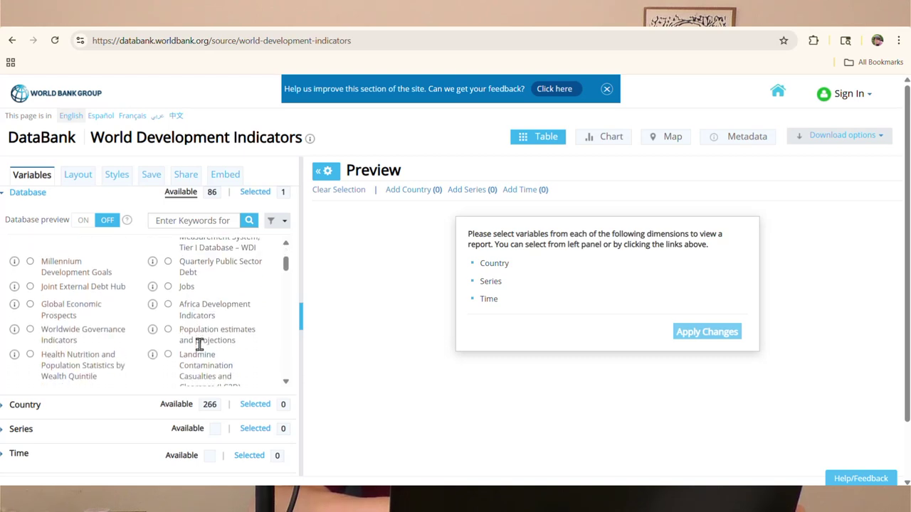
scroll(225, 338, "down", 1)
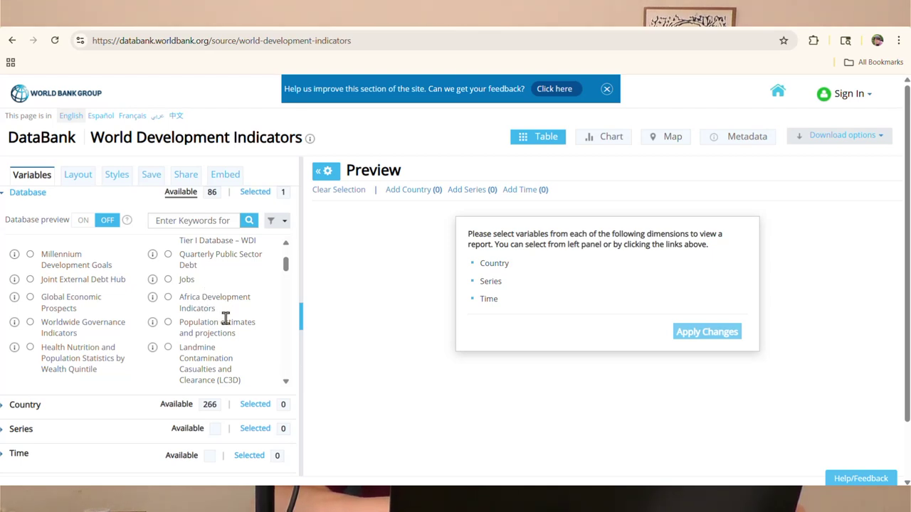
scroll(225, 318, "up", 5)
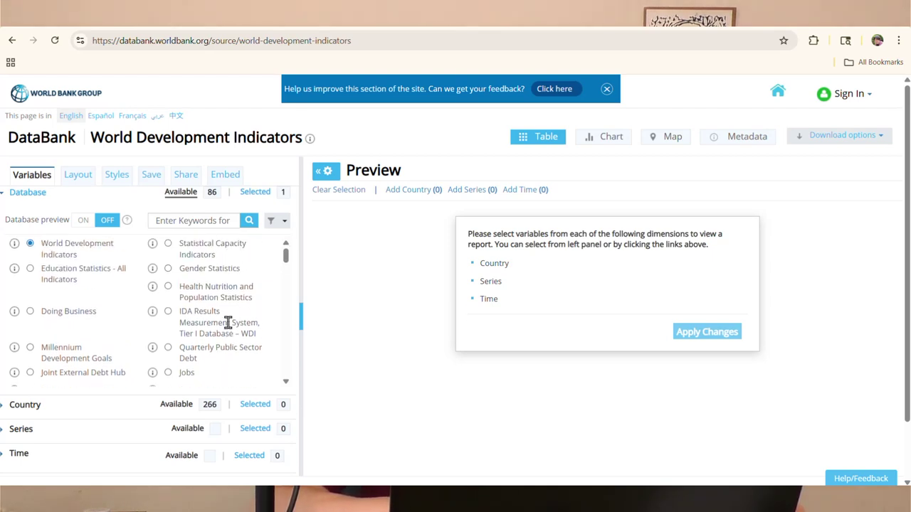
scroll(229, 322, "down", 8)
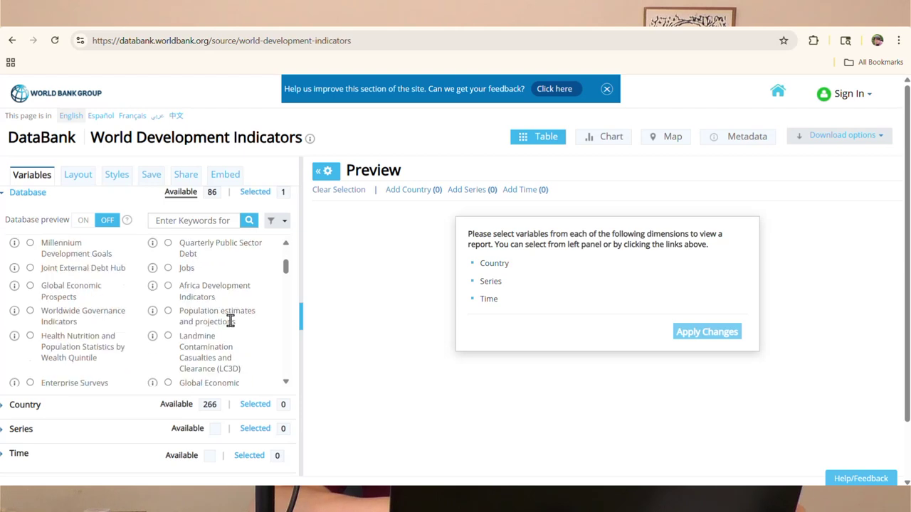
scroll(229, 348, "up", 8)
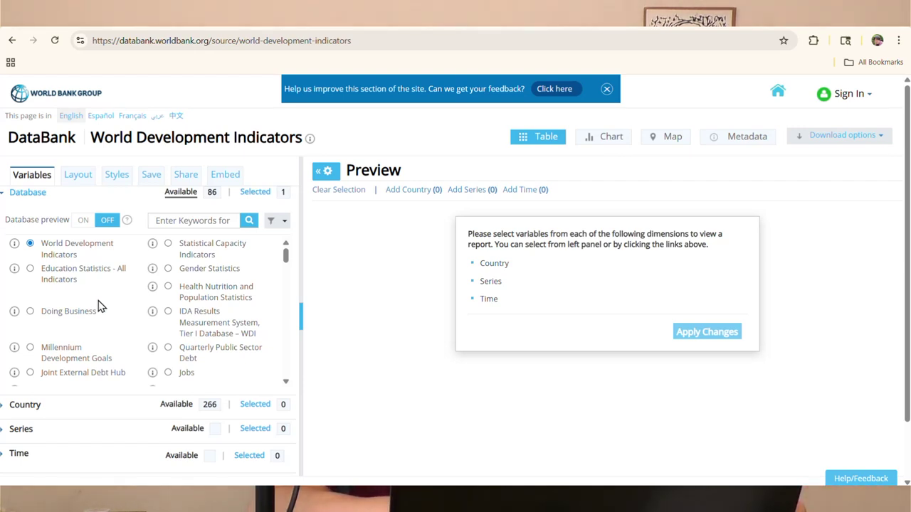
Expand the Country section and select Argentina for the report
left_click(24, 406)
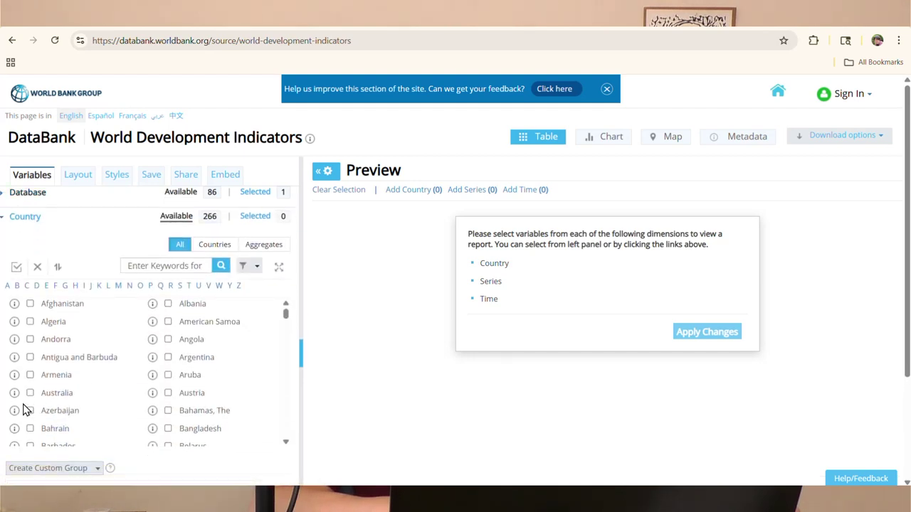
scroll(133, 383, "down", 1)
left_click(168, 331)
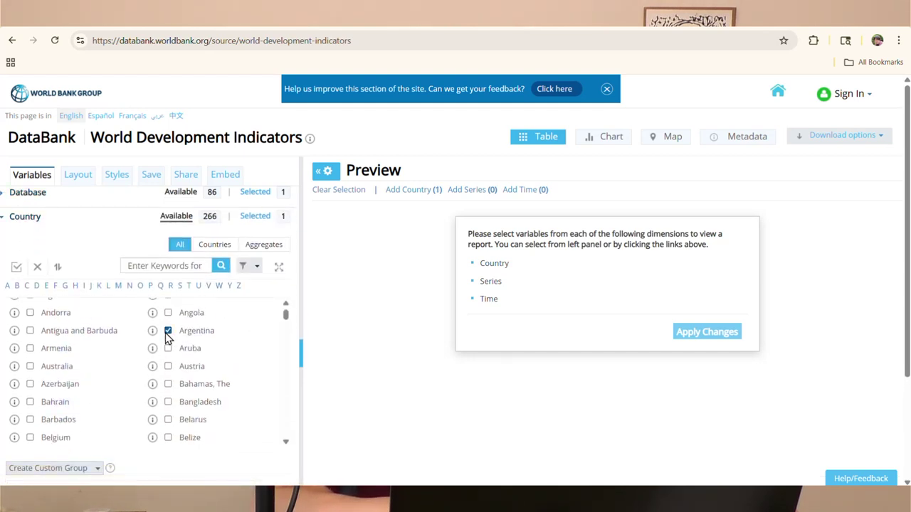
scroll(114, 389, "down", 2)
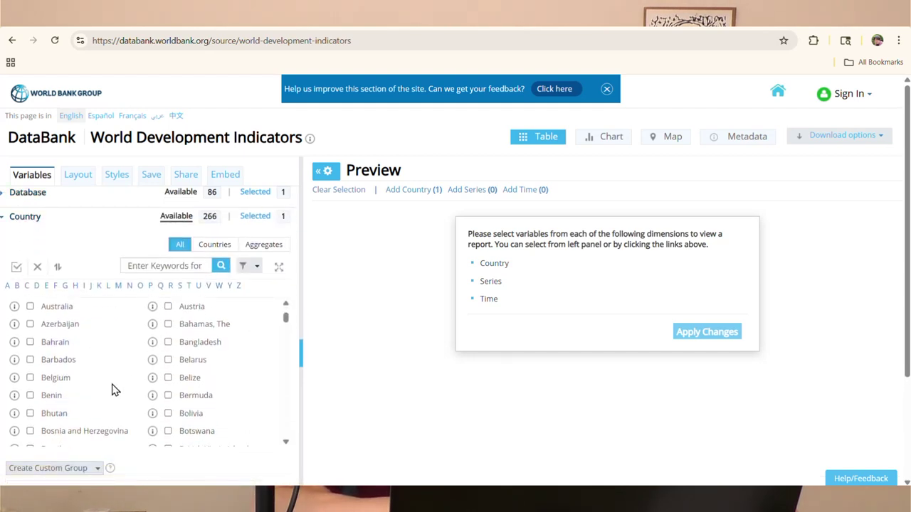
scroll(114, 389, "down", 2)
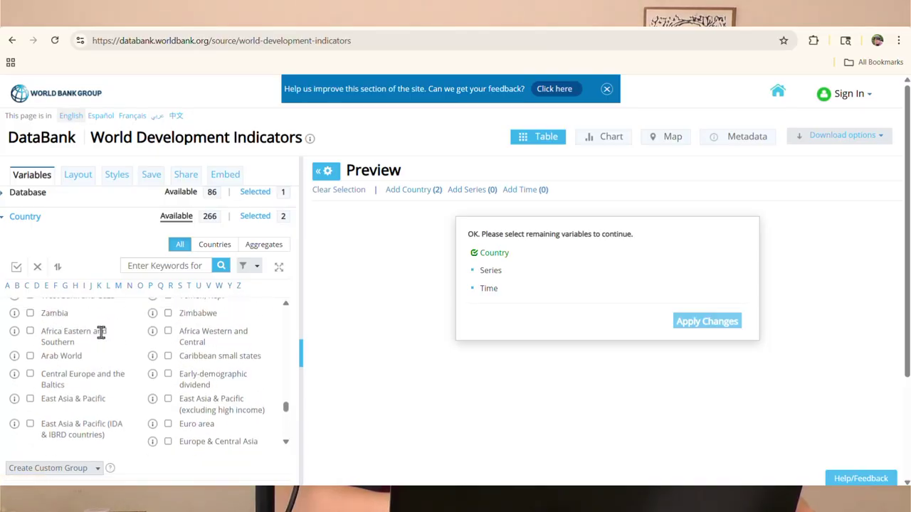
Examine the regional aggregates at the end of the country list and the indicators available in the Series section
scroll(102, 339, "up", 5)
scroll(101, 340, "down", 20)
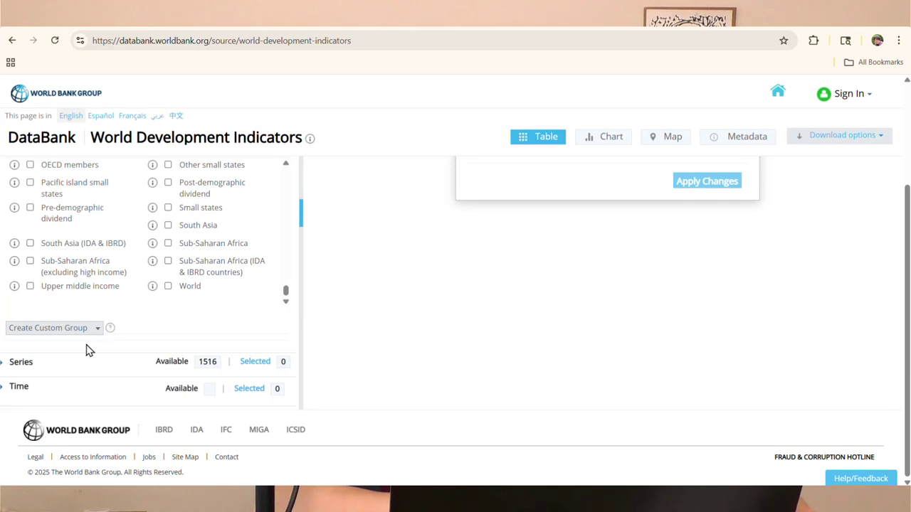
left_click(22, 365)
scroll(30, 320, "up", 2)
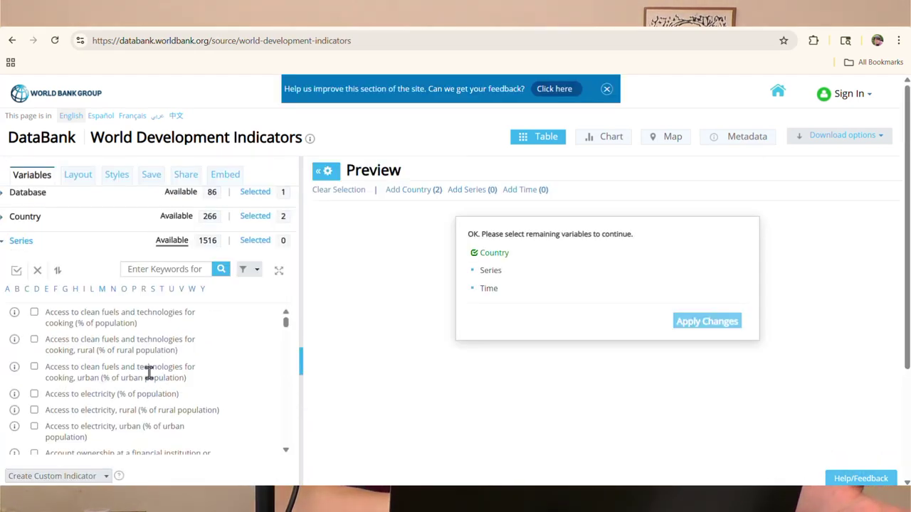
scroll(168, 370, "down", 1)
scroll(168, 370, "down", 6)
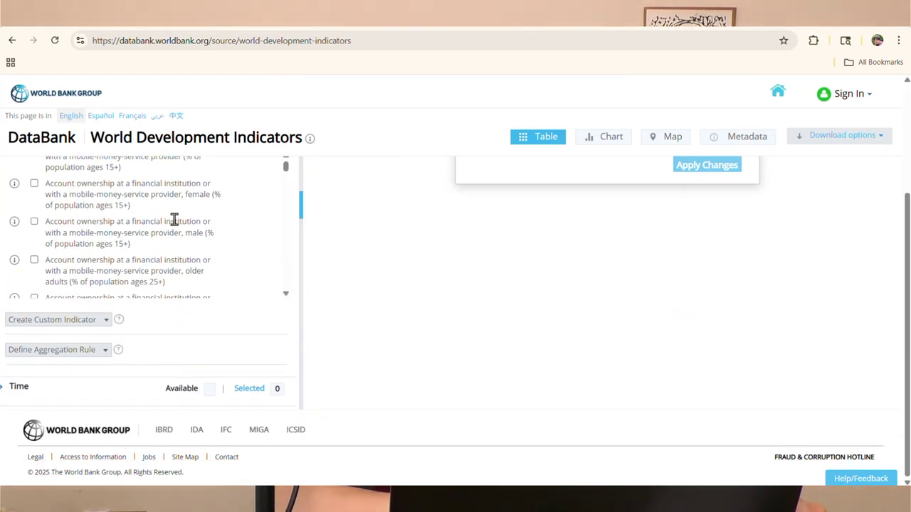
scroll(174, 221, "down", 6)
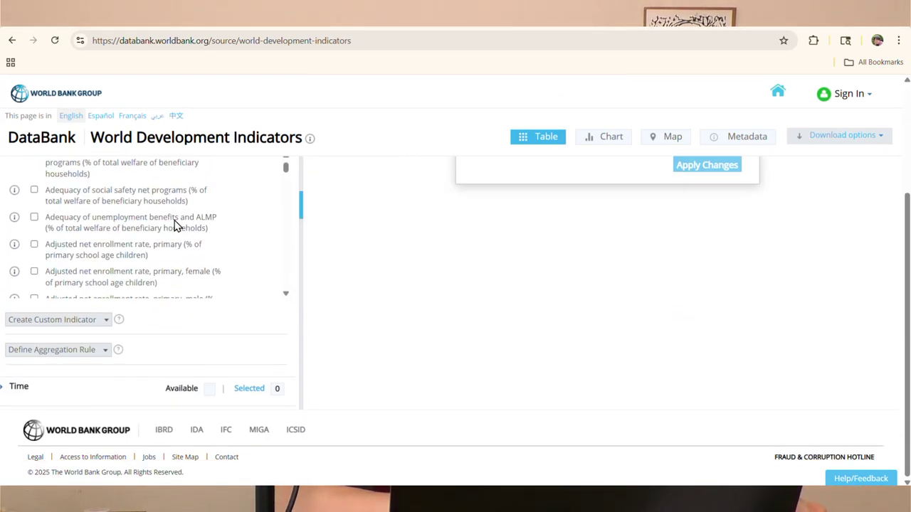
scroll(174, 224, "down", 8)
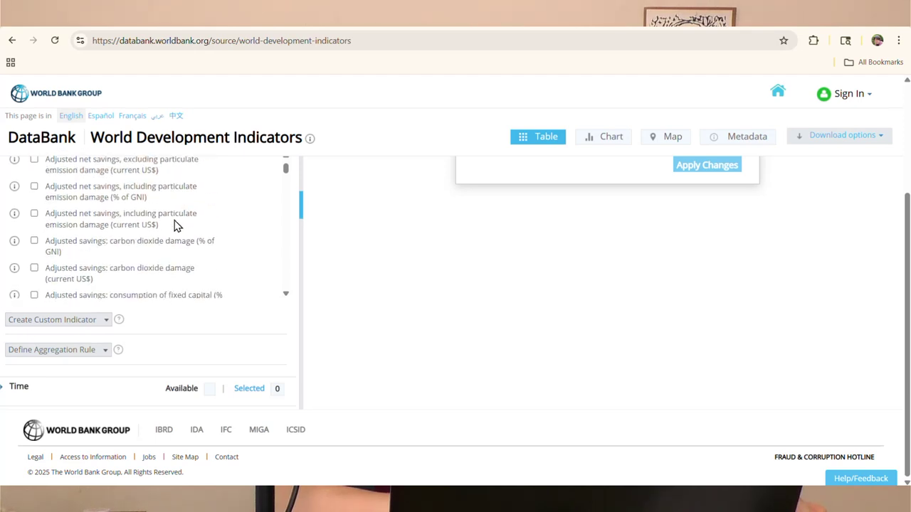
scroll(176, 222, "down", 8)
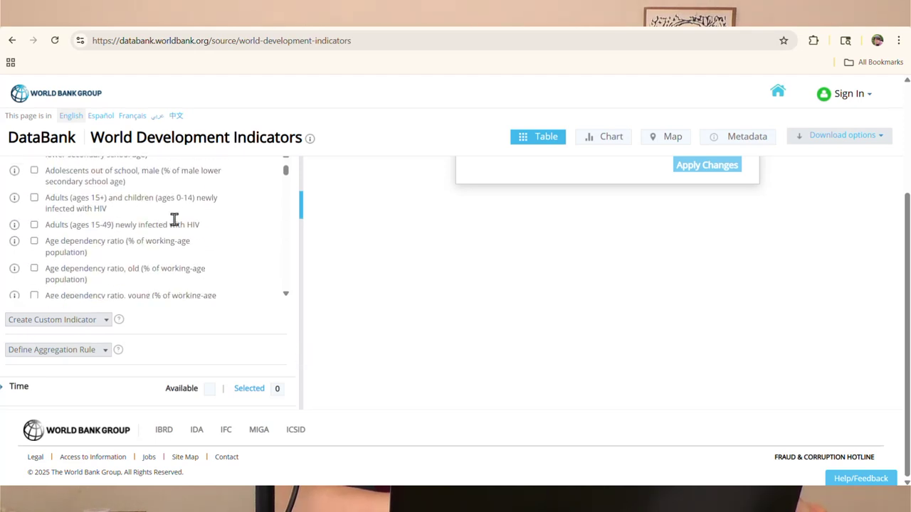
scroll(175, 220, "down", 5)
scroll(175, 219, "up", 10)
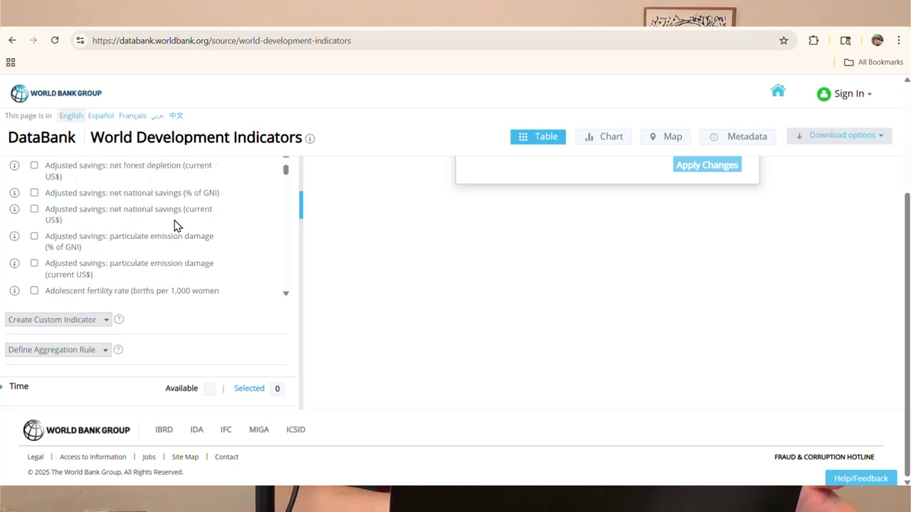
scroll(174, 223, "up", 15)
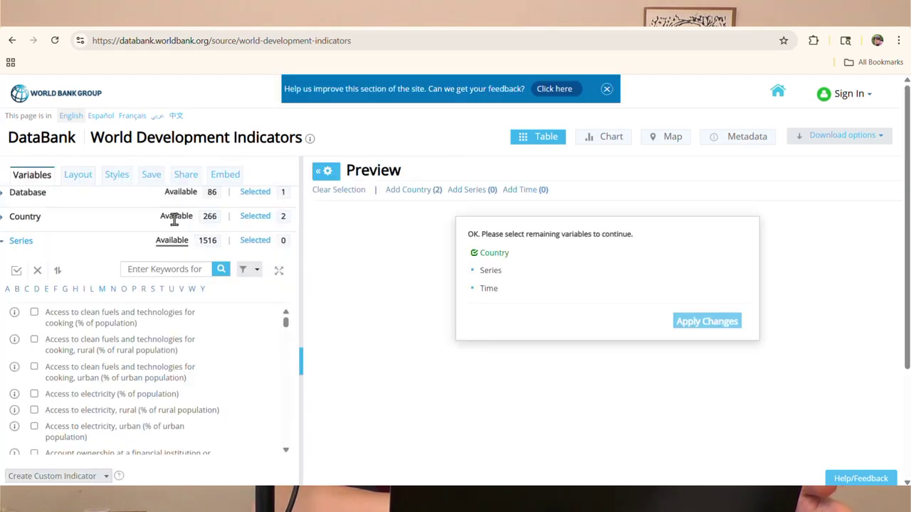
Search the series for "tax" and select the indicator Tax revenue (% of GDP)
left_click(158, 269)
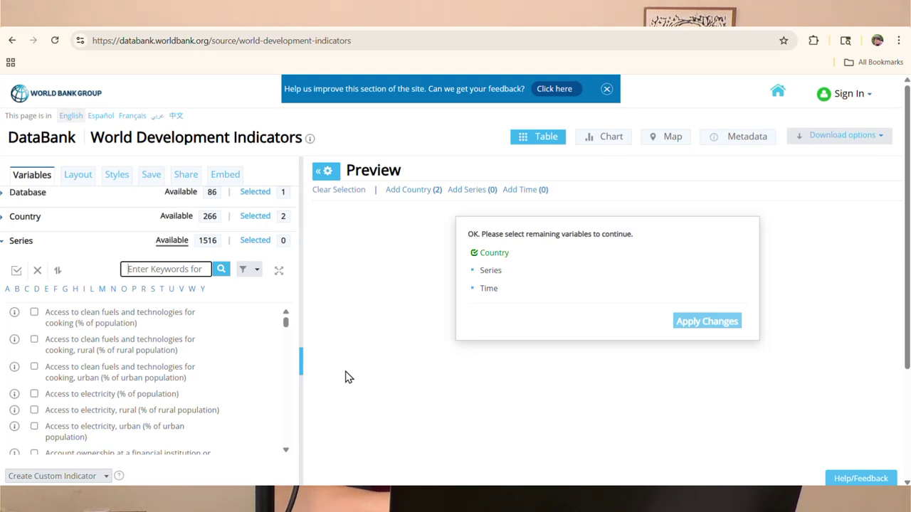
type("tax")
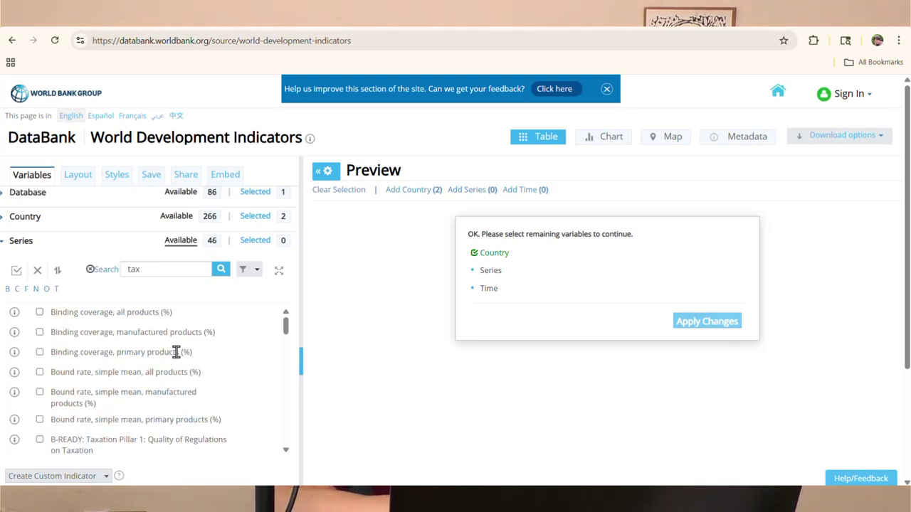
scroll(176, 351, "down", 3)
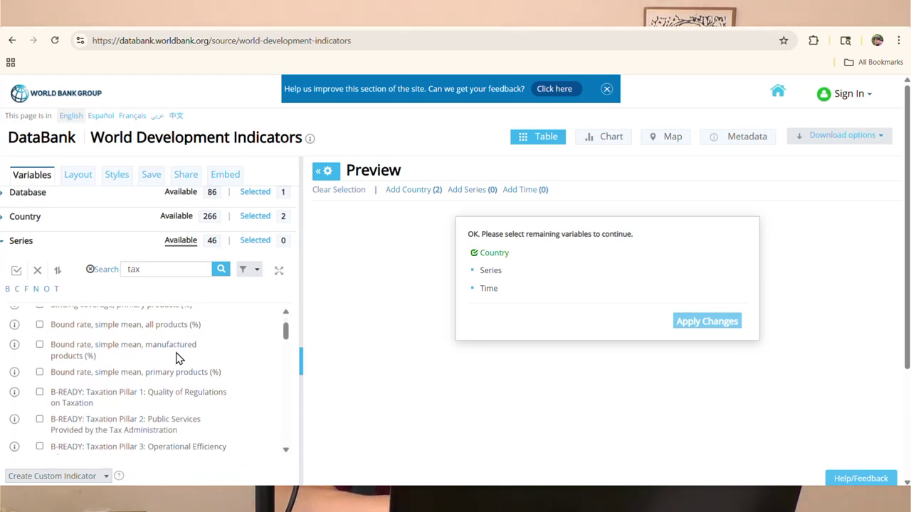
scroll(177, 358, "down", 6)
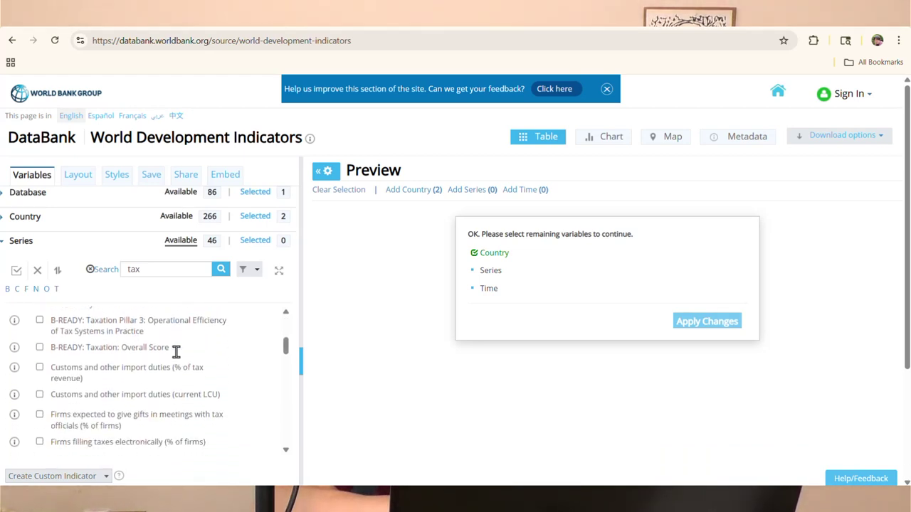
scroll(176, 351, "down", 3)
scroll(178, 358, "down", 2)
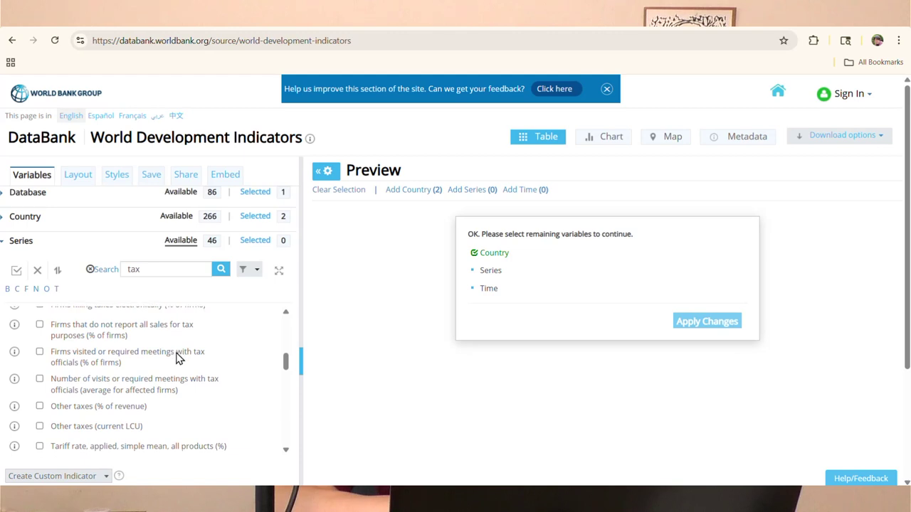
scroll(178, 358, "down", 8)
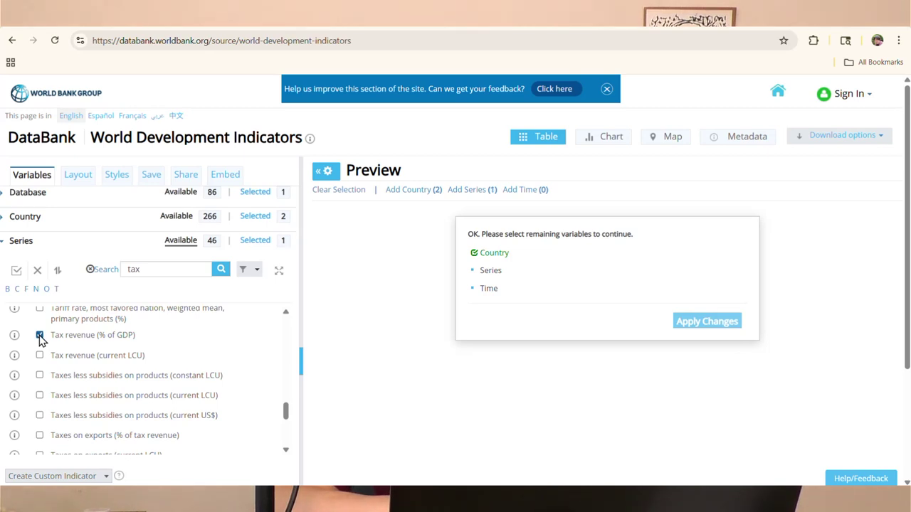
Expand the Time section and select the 15 most recent years, 2010 to 2024
scroll(234, 305, "down", 5)
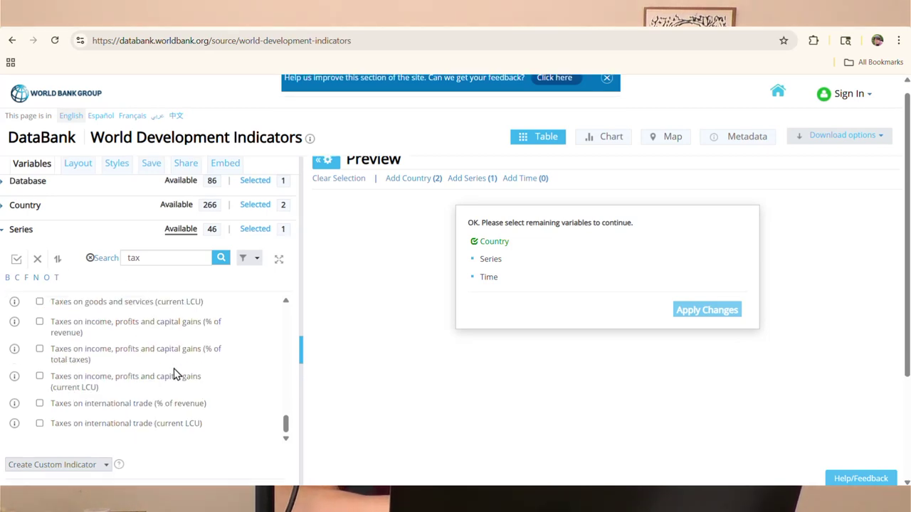
scroll(175, 375, "down", 3)
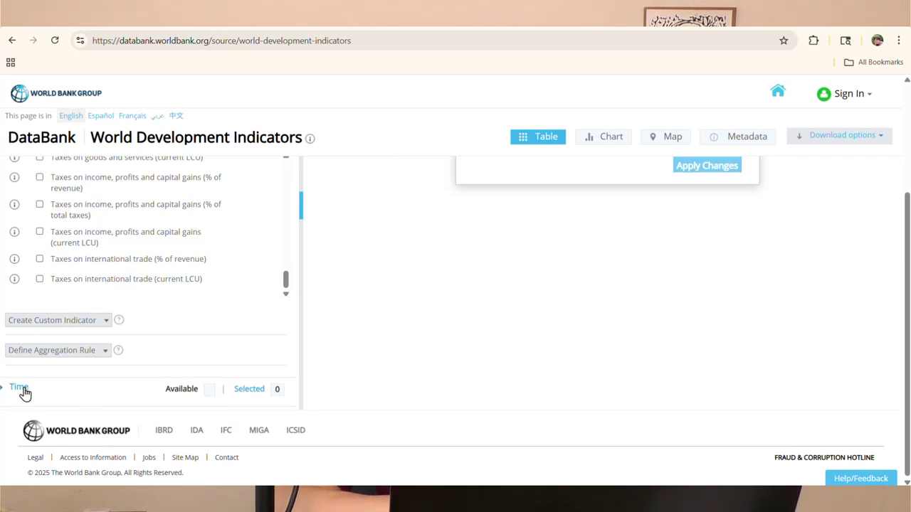
scroll(160, 230, "up", 3)
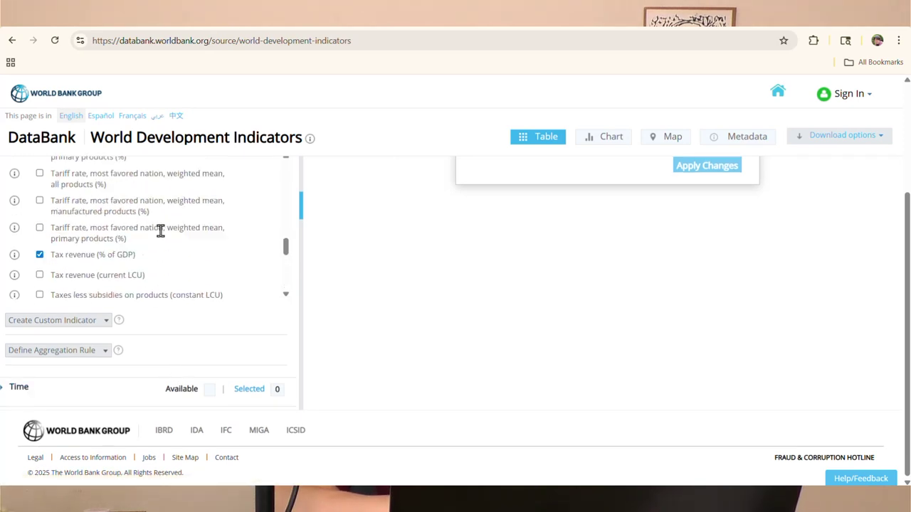
scroll(161, 234, "up", 3)
scroll(161, 235, "down", 5)
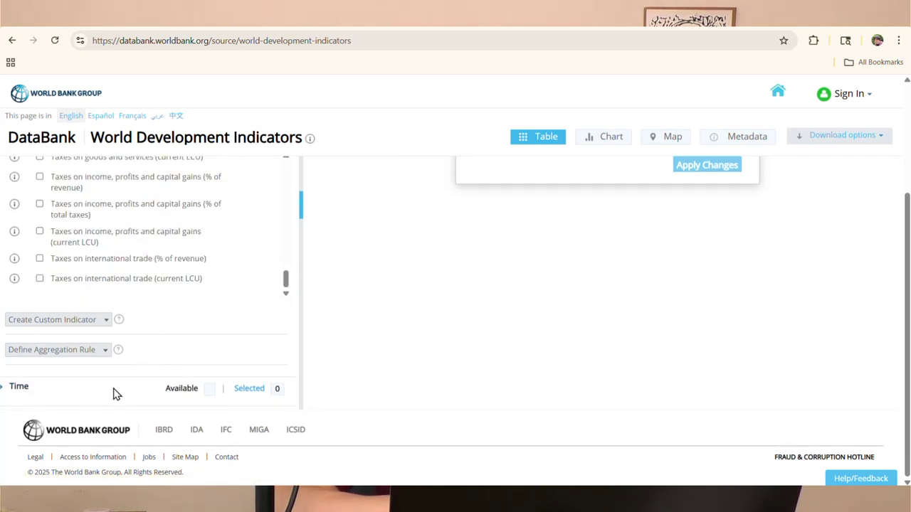
left_click(20, 389)
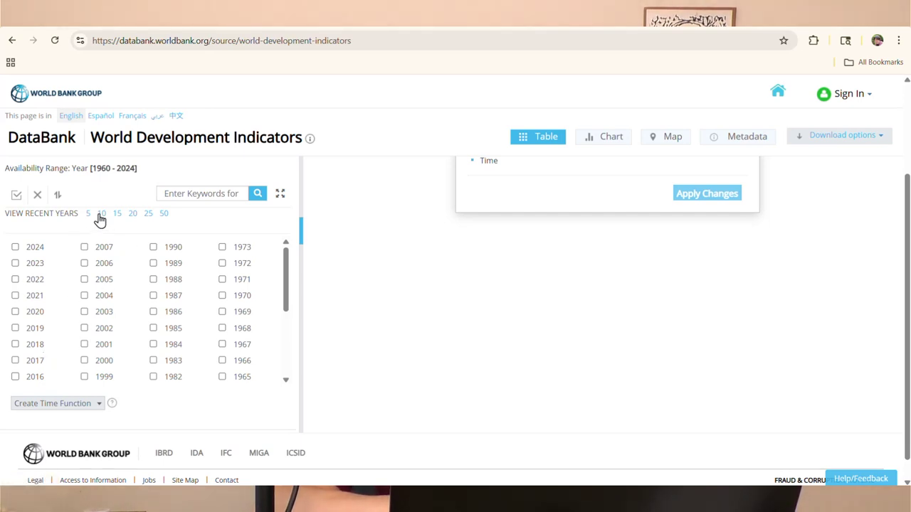
left_click(118, 215)
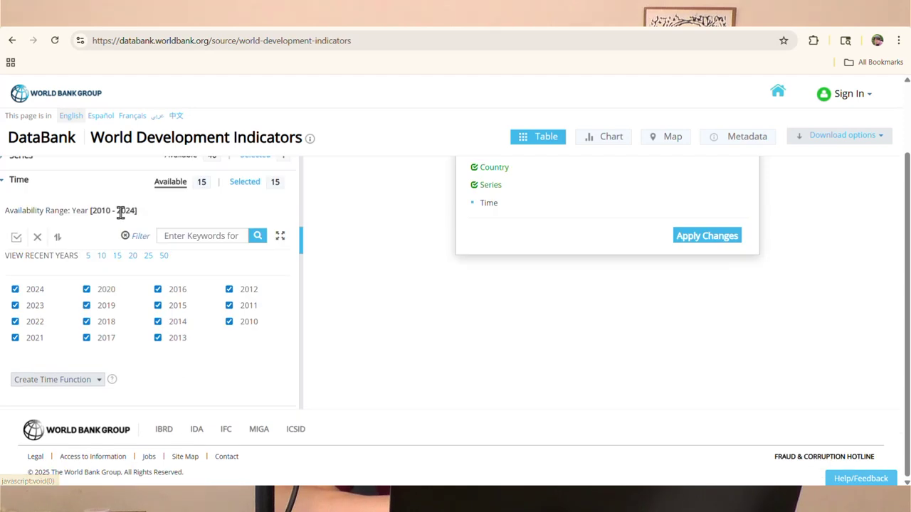
Apply the variable selections and view the tax revenue table for Brazil, ending with Argentina displayed
left_click(709, 236)
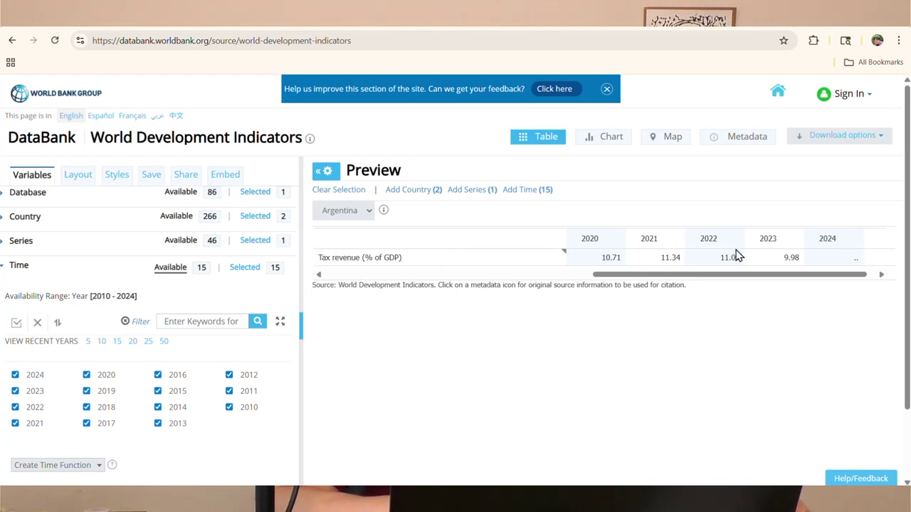
left_click(369, 213)
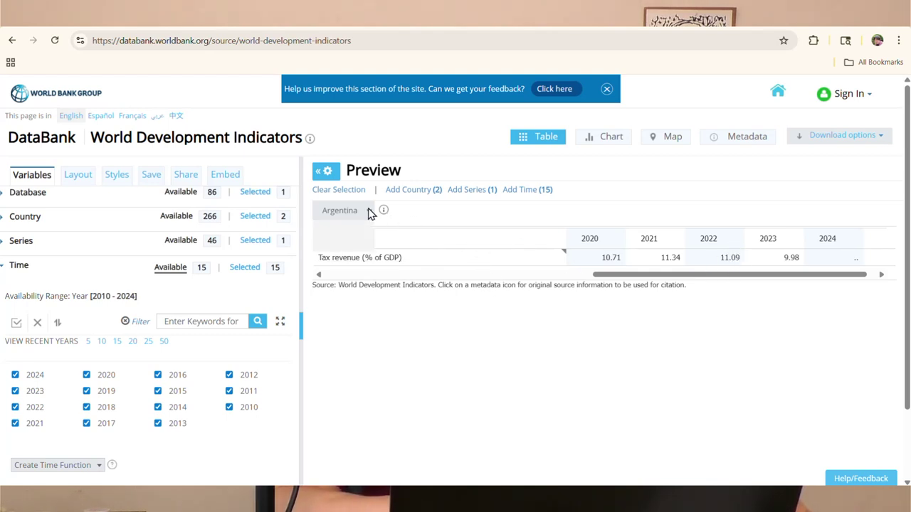
left_click(501, 430)
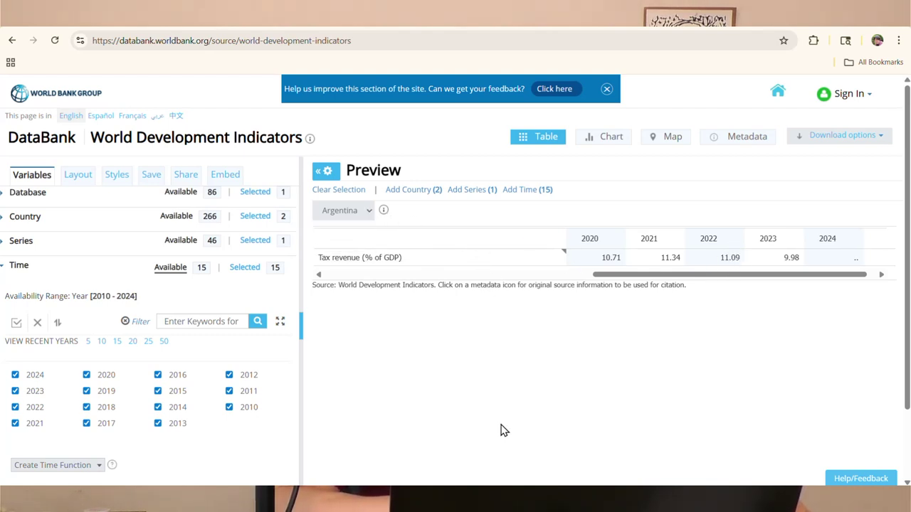
left_click(368, 213)
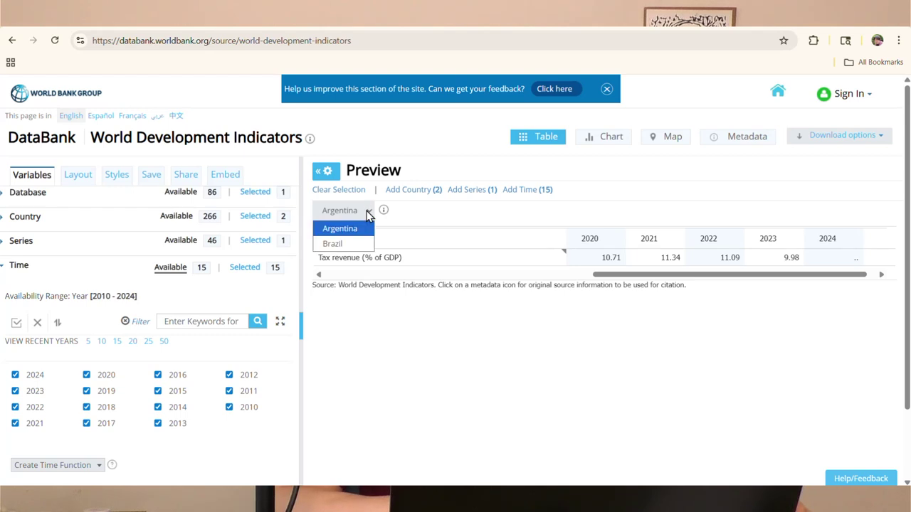
left_click(351, 245)
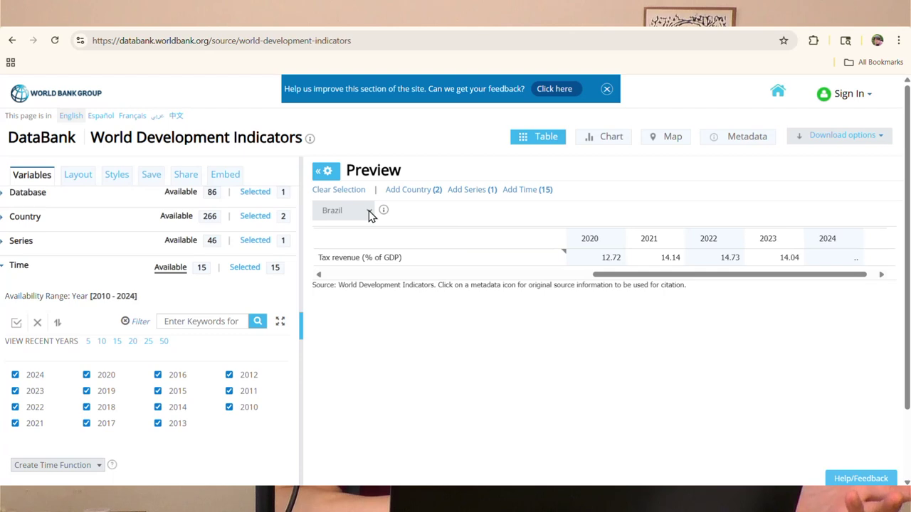
left_click(368, 212)
left_click(349, 228)
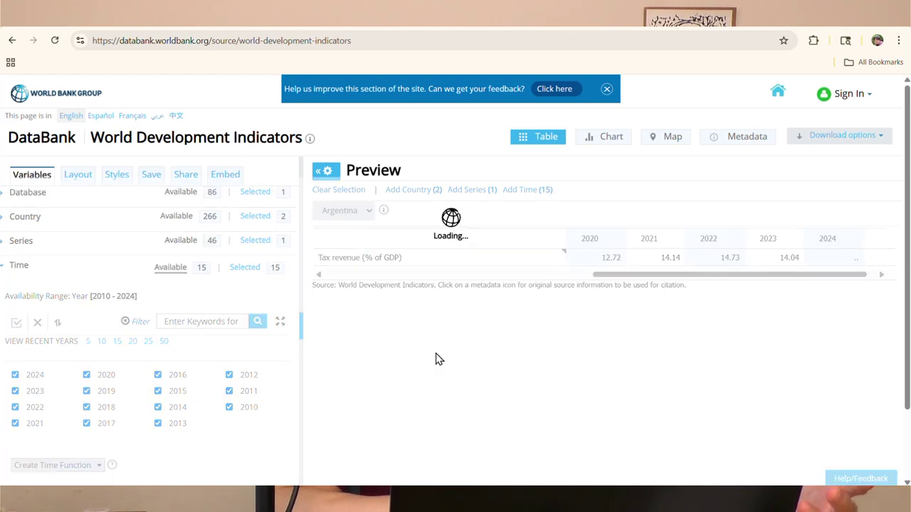
Show the report as a chart and compare the tax revenue lines of Argentina and Brazil
left_click(613, 141)
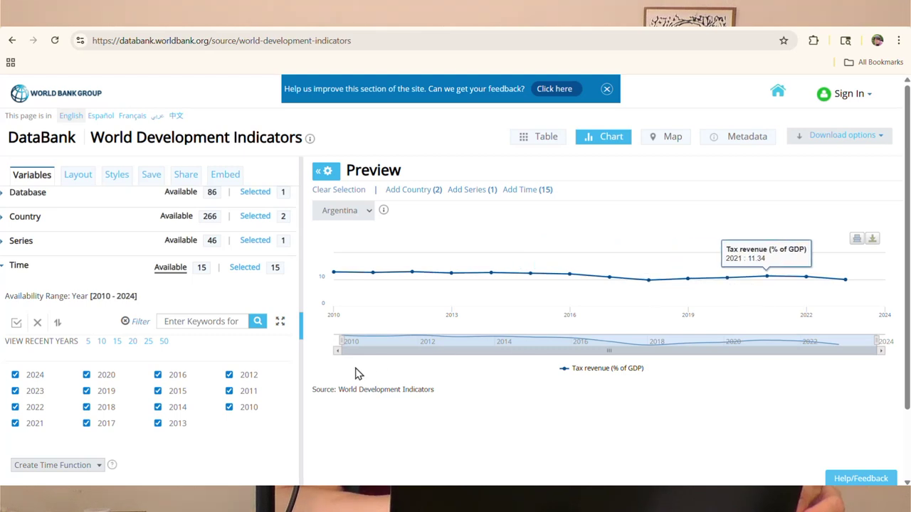
left_click(369, 211)
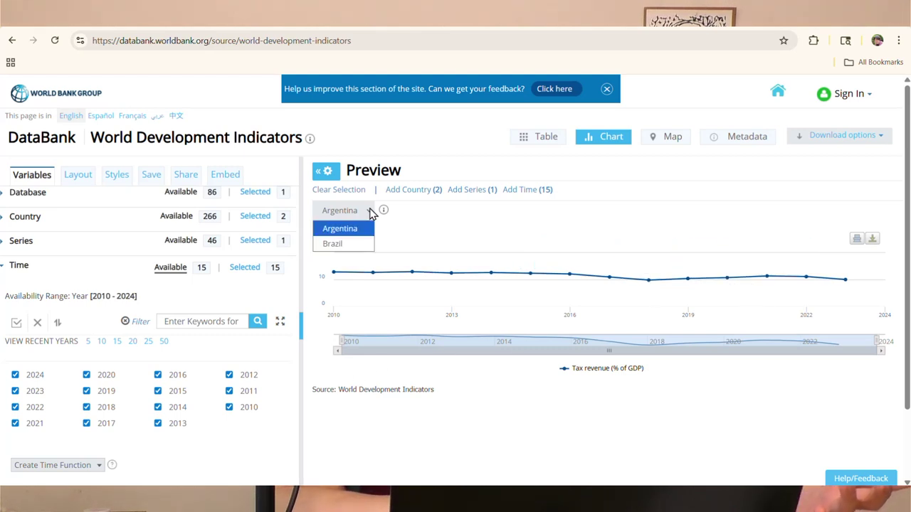
left_click(355, 246)
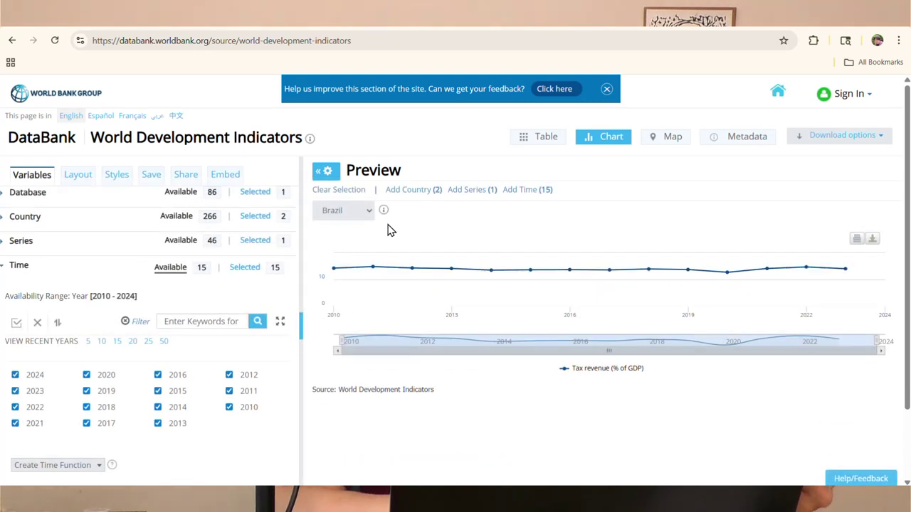
left_click(367, 211)
left_click(363, 230)
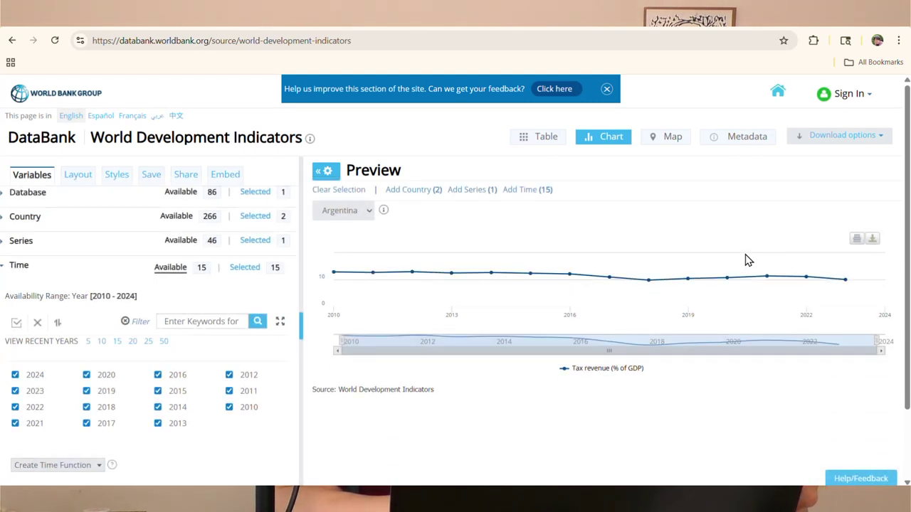
Download the report data in Excel format and create a blank spreadsheet in Google Sheets
left_click(877, 137)
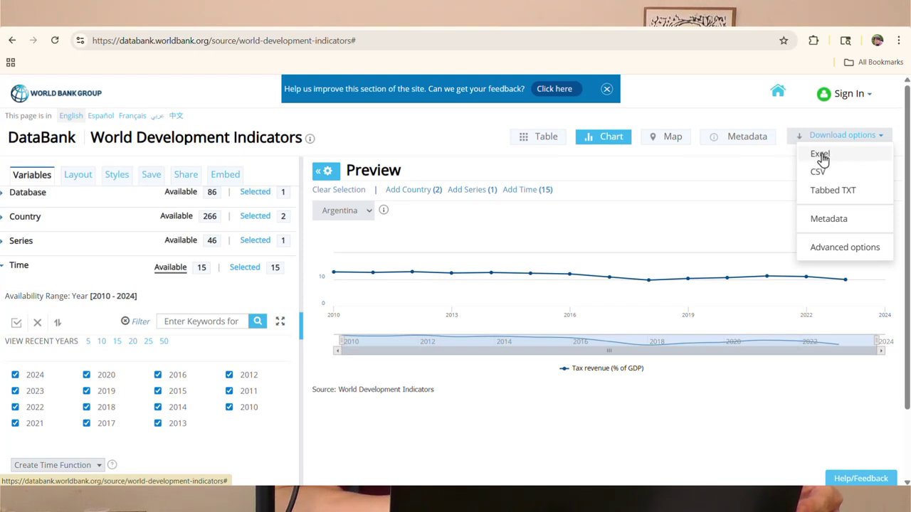
left_click(822, 157)
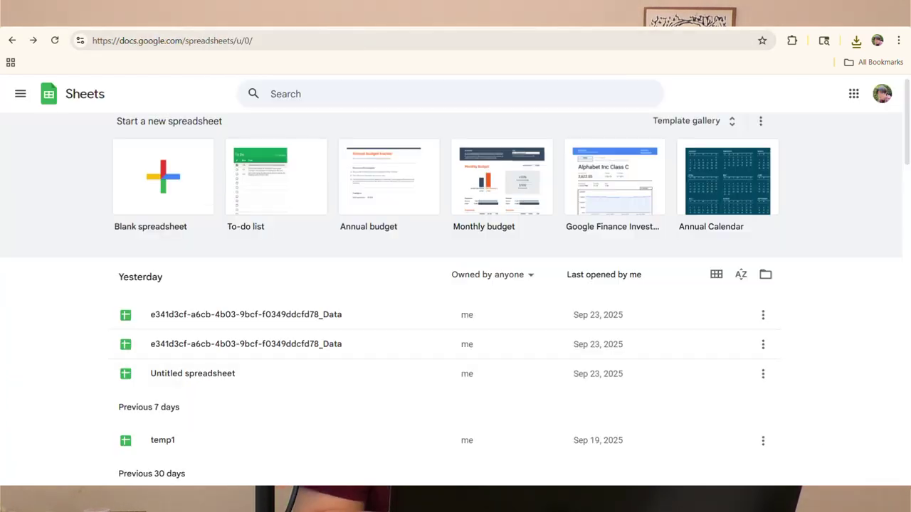
left_click(154, 176)
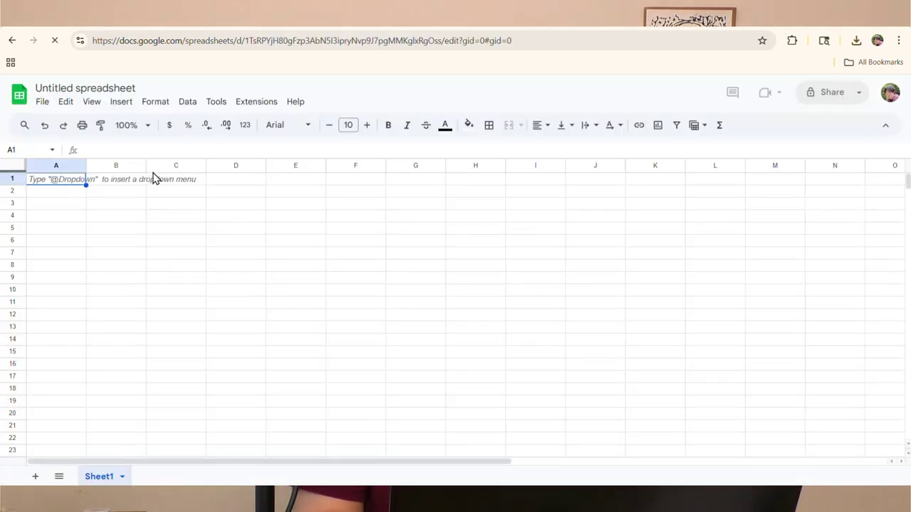
Import P_Data_Extract_From_World_Development_Indicators (3).xlsx from the Downloads folder, replacing the blank spreadsheet
left_click(42, 101)
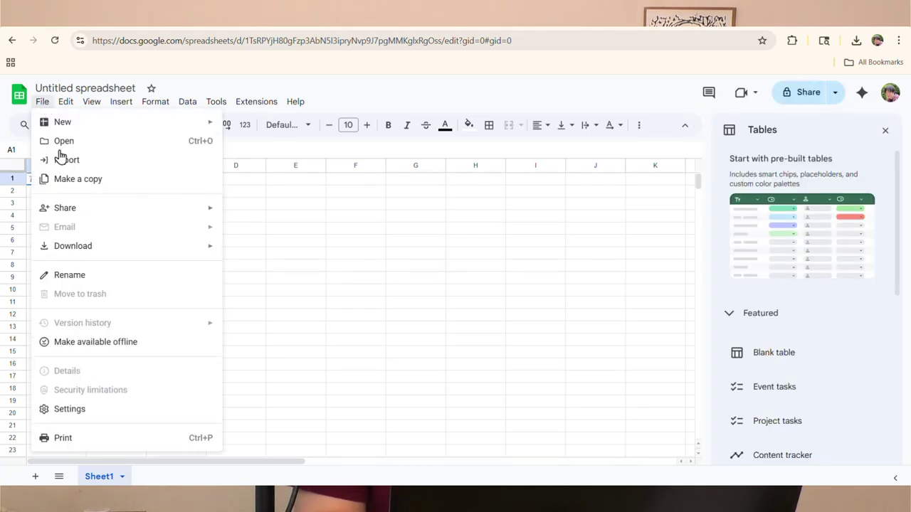
left_click(88, 161)
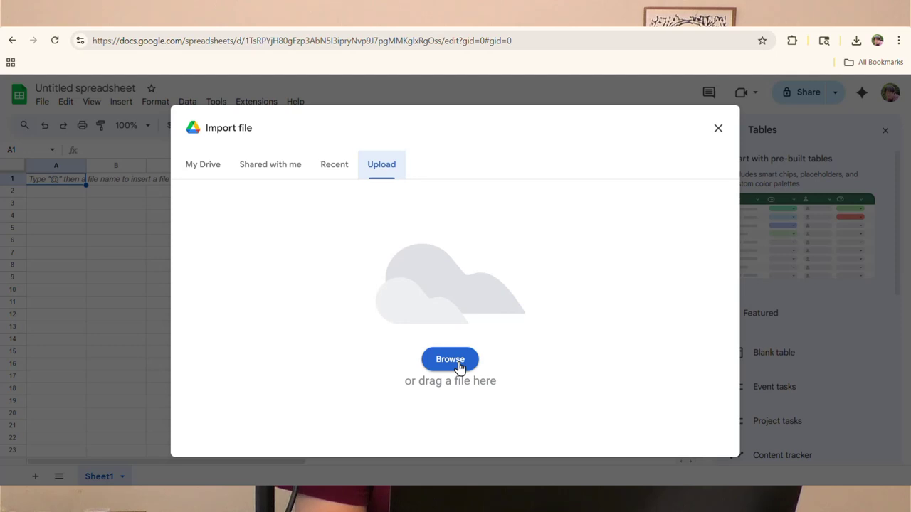
left_click(459, 364)
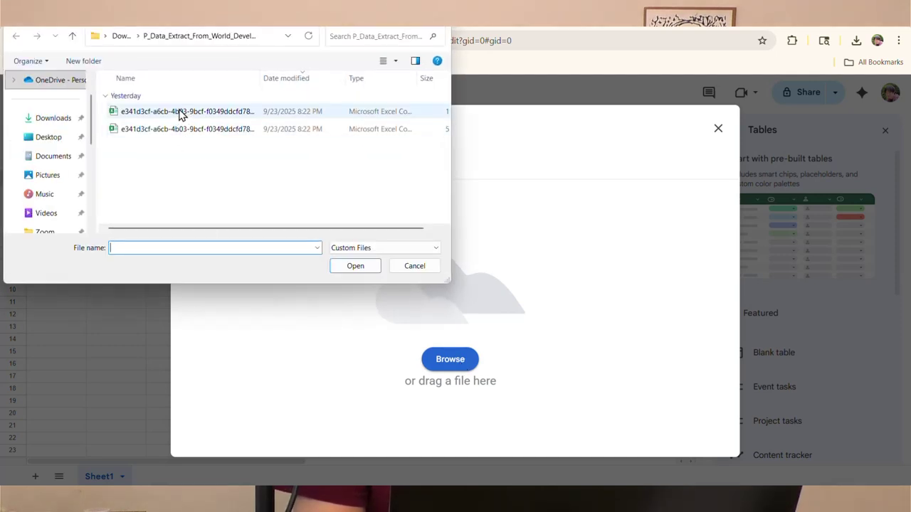
left_click(54, 119)
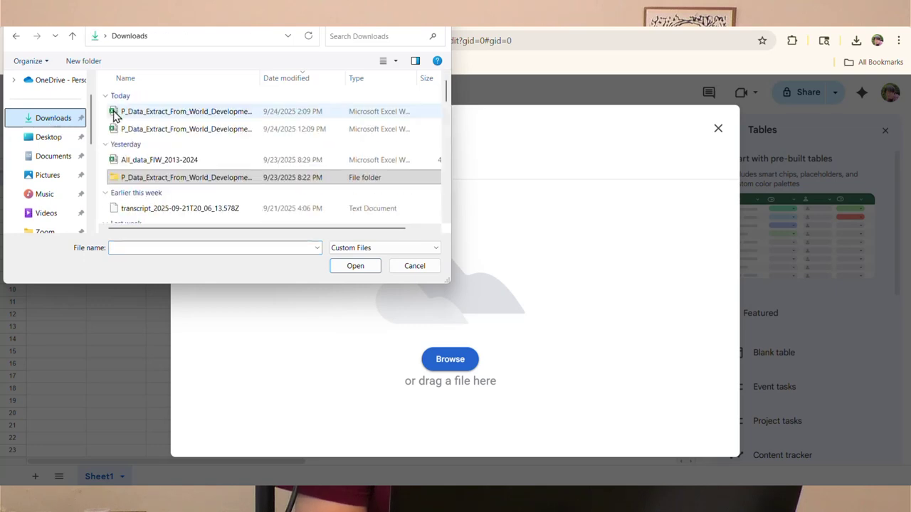
left_click(191, 113)
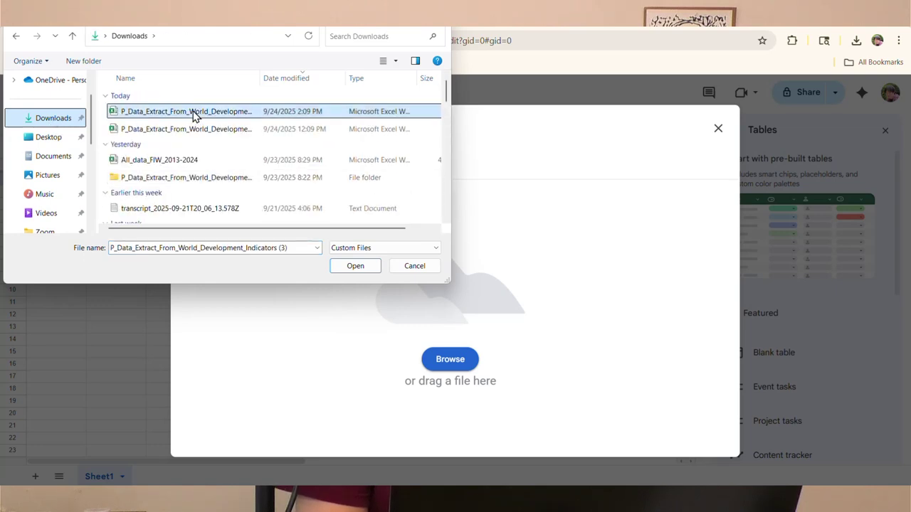
left_click(353, 267)
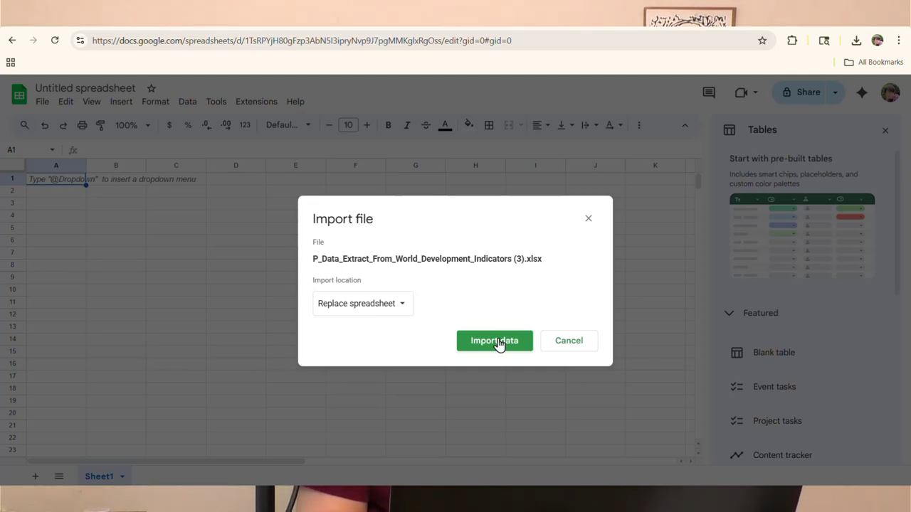
left_click(498, 342)
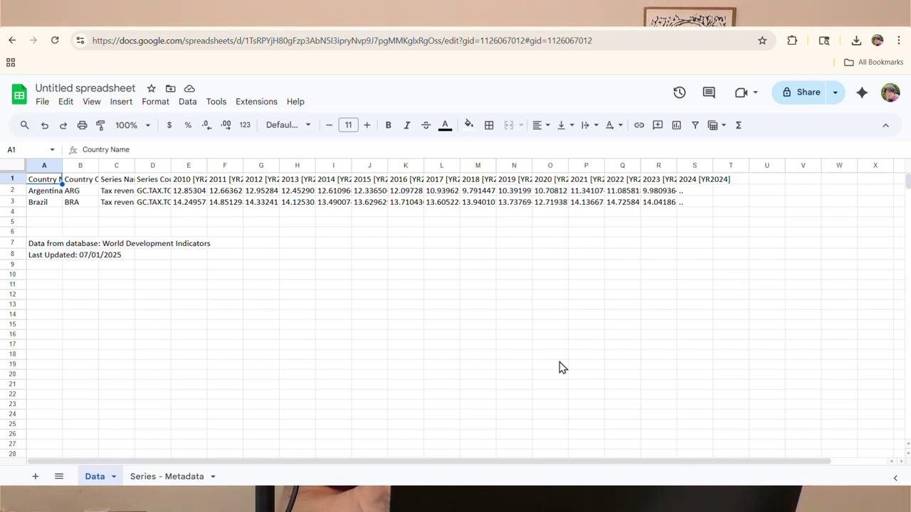
Examine the imported country names and yearly tax revenue values for Argentina and Brazil
left_click(205, 213)
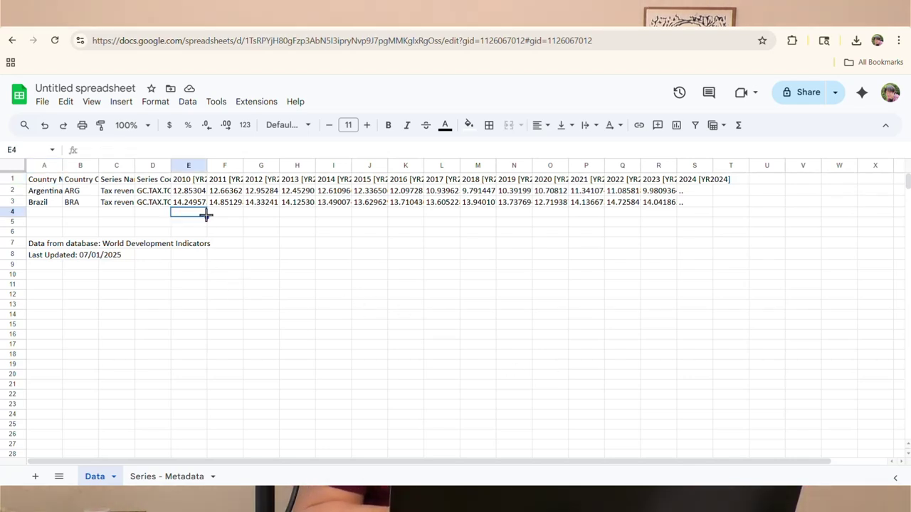
left_click(190, 192)
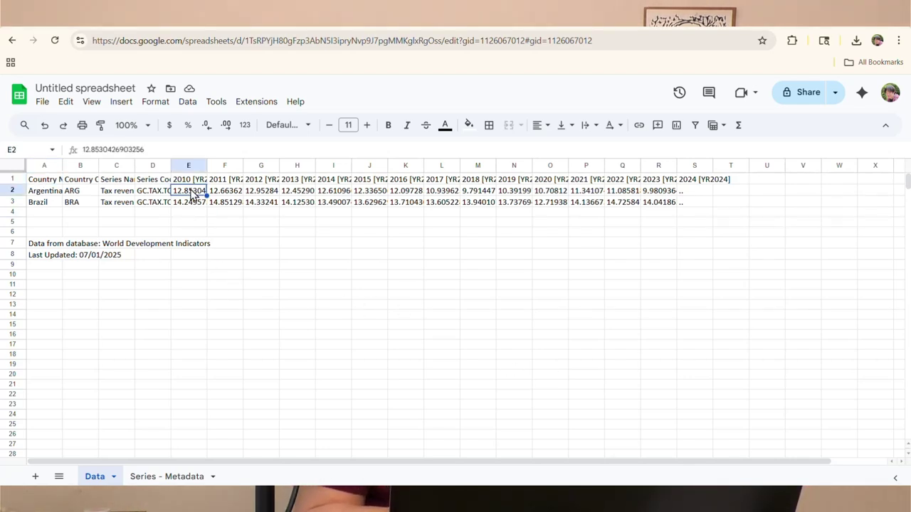
left_click(288, 215)
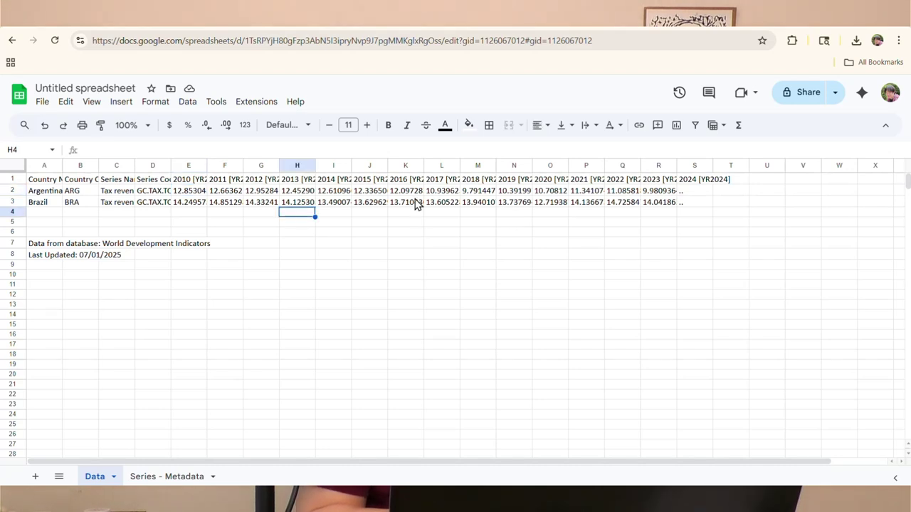
left_click(42, 194)
left_click(42, 205)
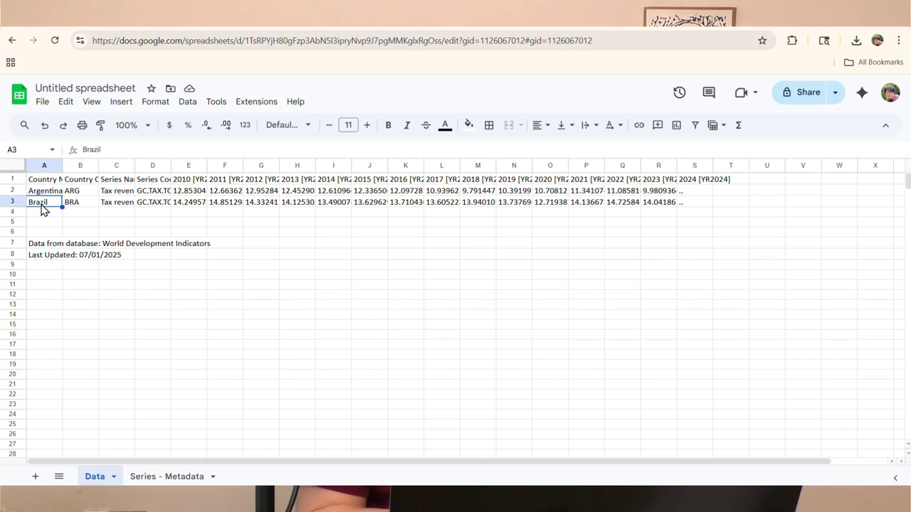
left_click(198, 192)
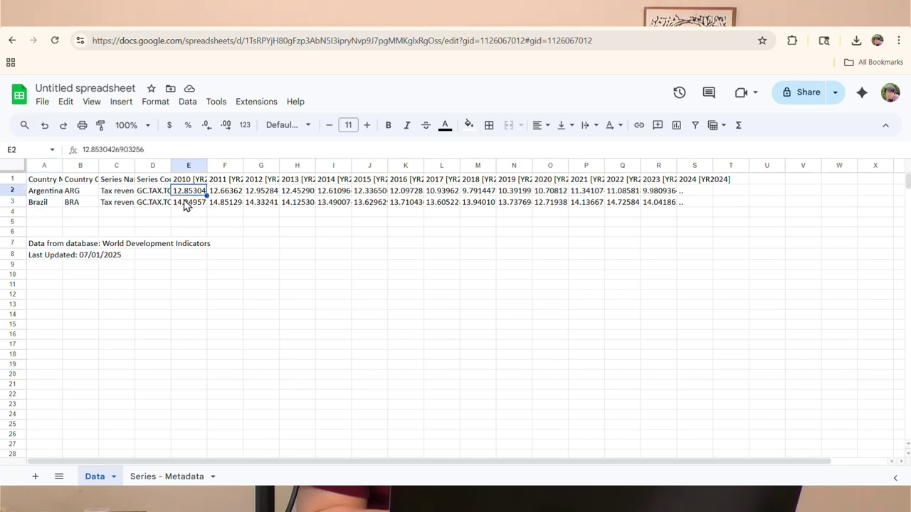
Delete columns B to D, which hold the country code, series name and series code
left_click(153, 165)
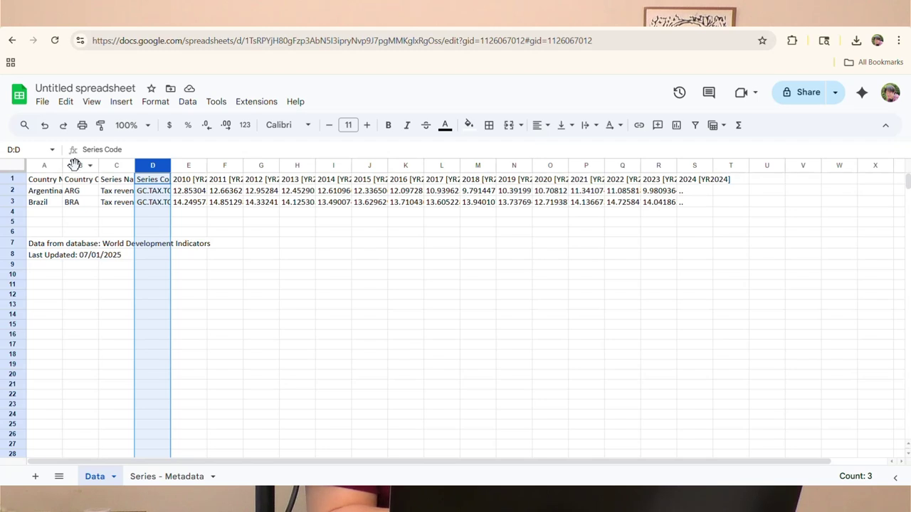
left_click_drag(74, 165, 114, 165)
right_click(115, 166)
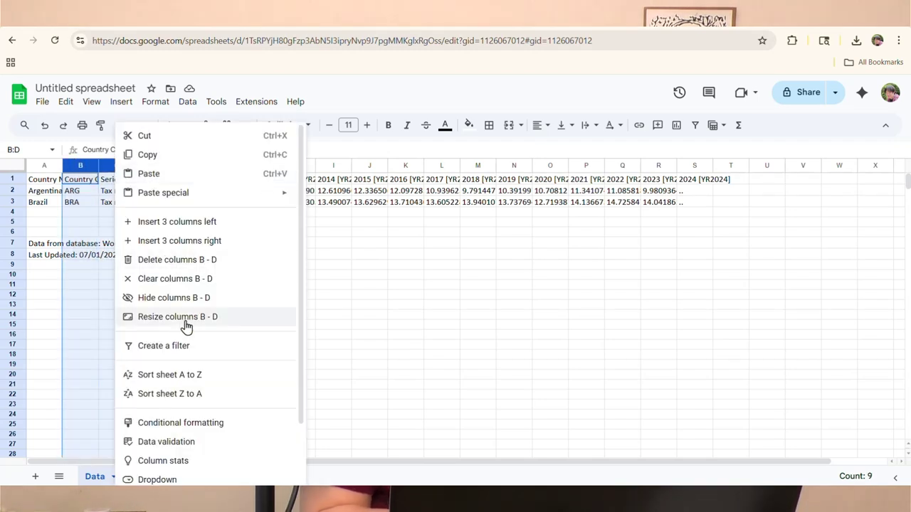
left_click(187, 260)
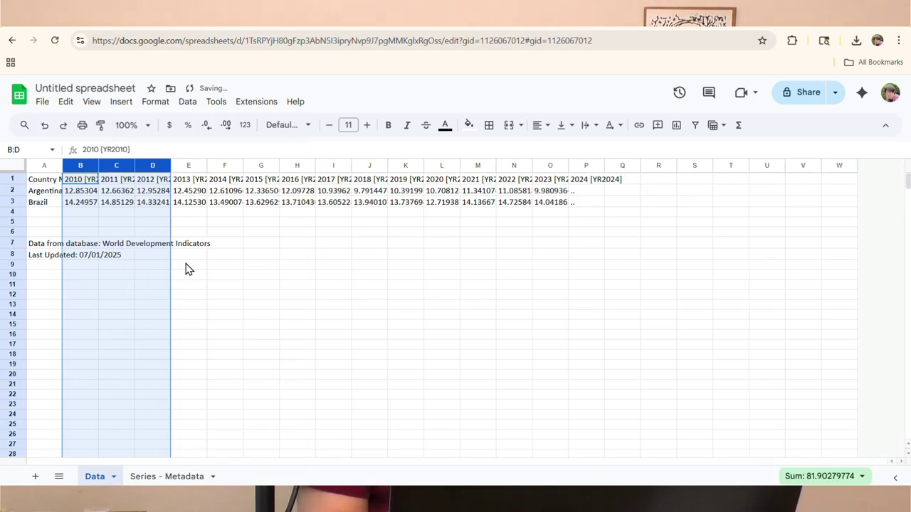
left_click(224, 232)
Inspect individual values in the remaining table, including Argentina's 2011 and Brazil's 2020 tax revenue
left_click(45, 192)
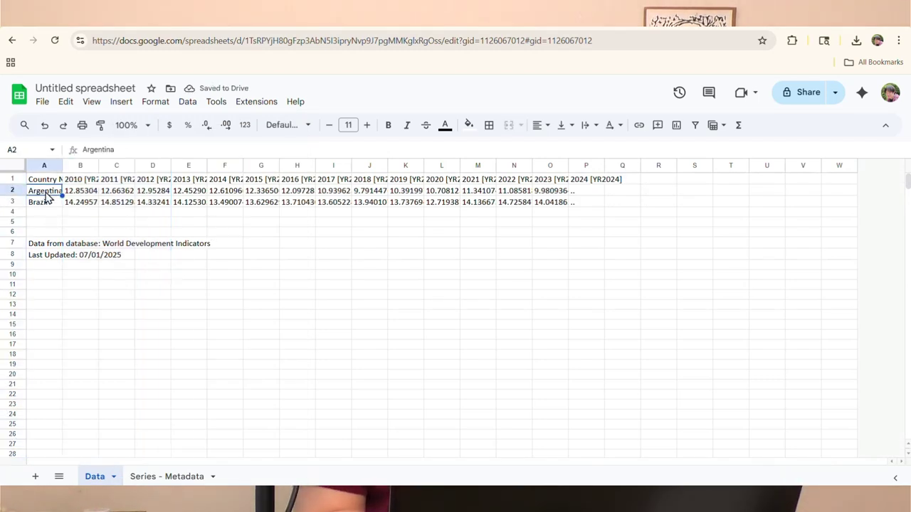
left_click(102, 193)
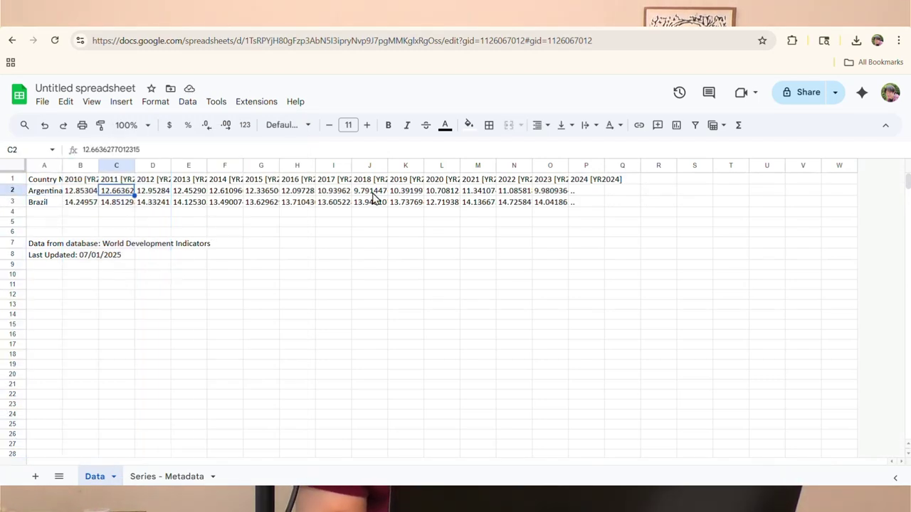
left_click(432, 205)
double_click(430, 202)
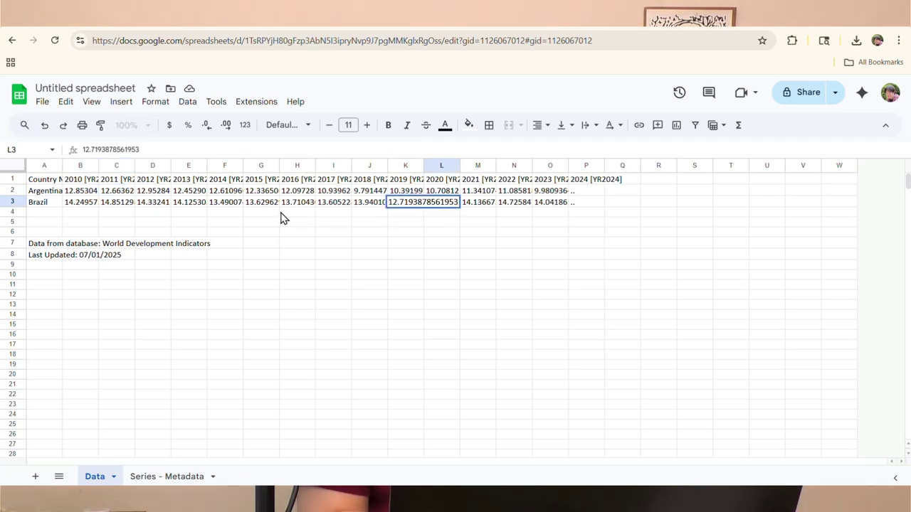
left_click(282, 215)
left_click(235, 234)
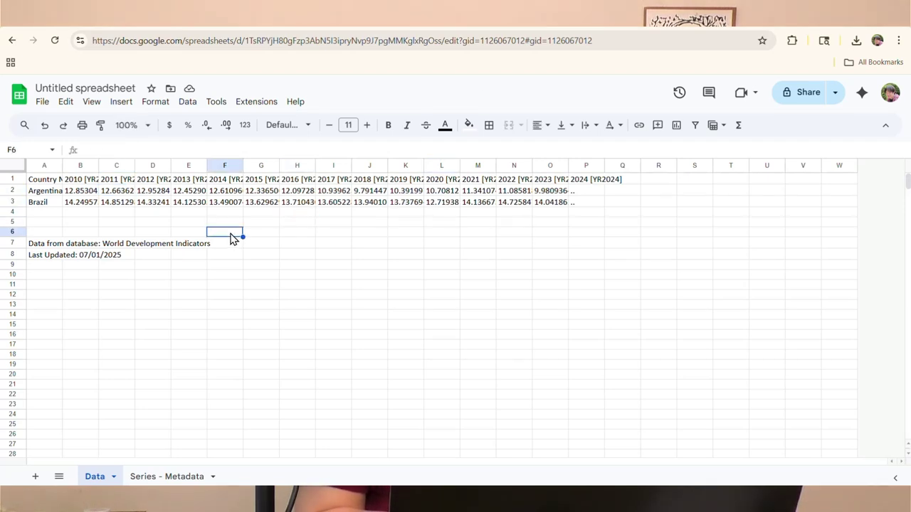
Replace the first two year headers, in cells B1 and C1, with the plain years 2010 and 2011
left_click(82, 182)
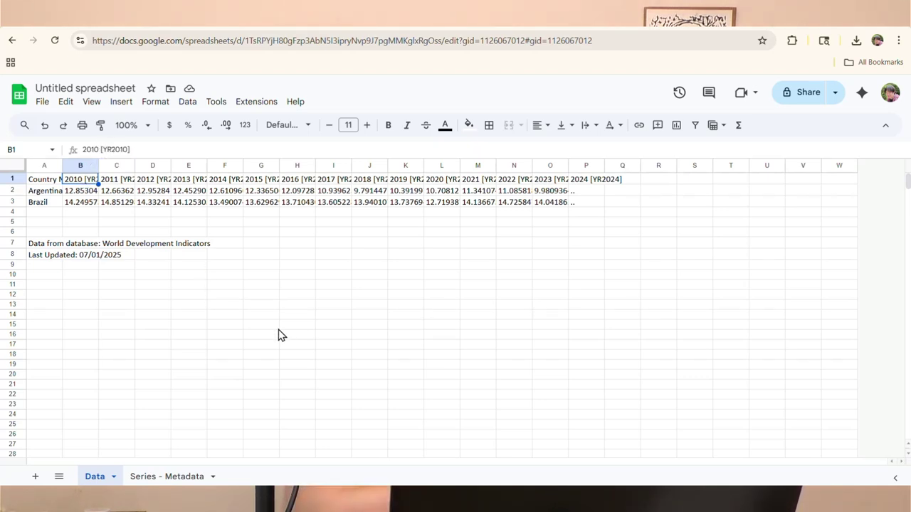
type("20")
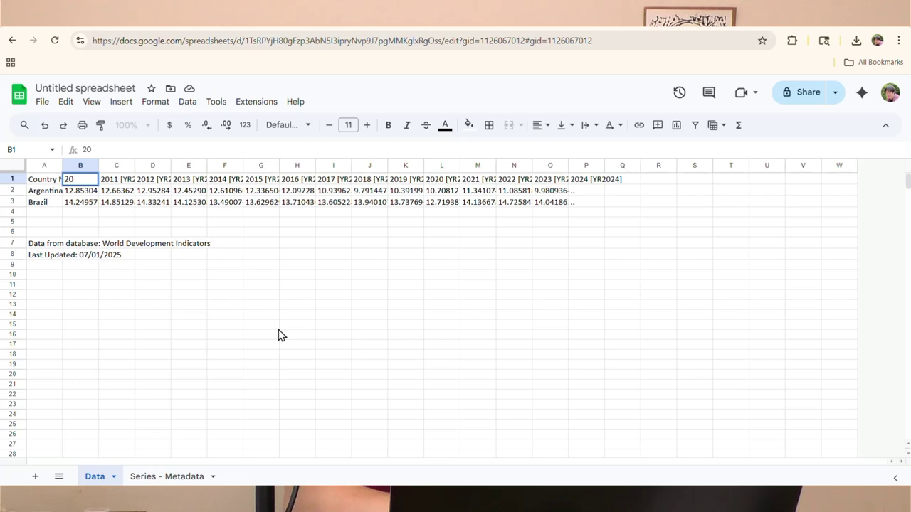
type("10")
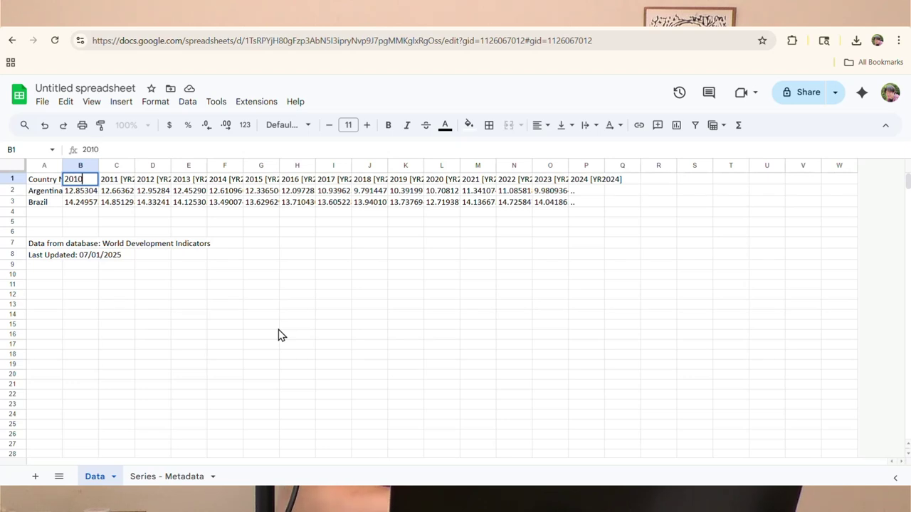
left_click(117, 181)
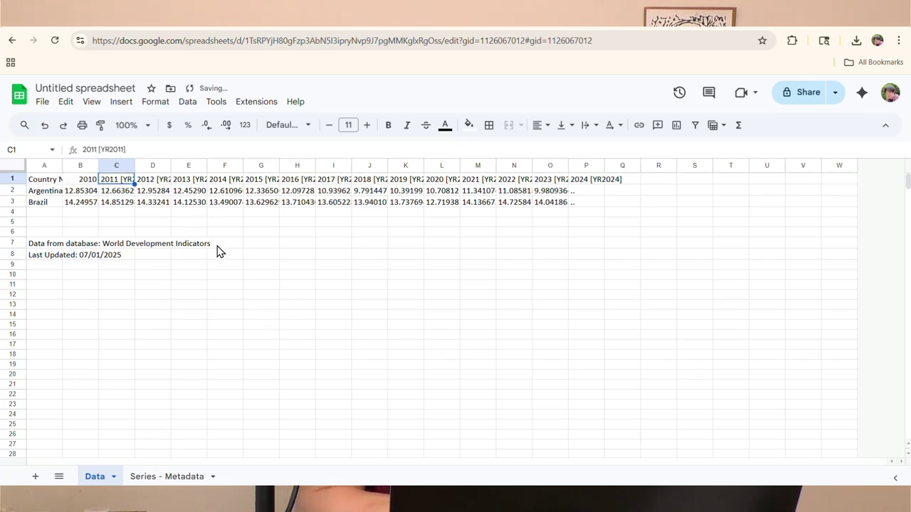
type("102")
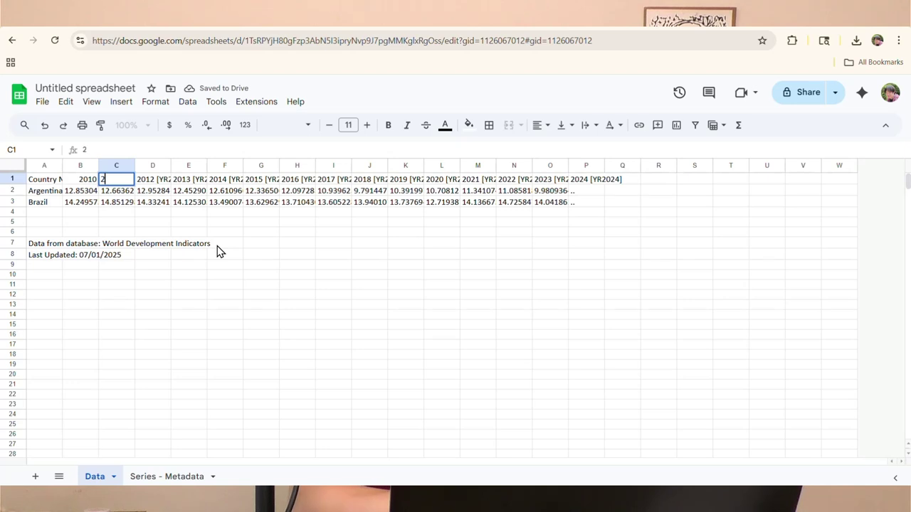
type("11")
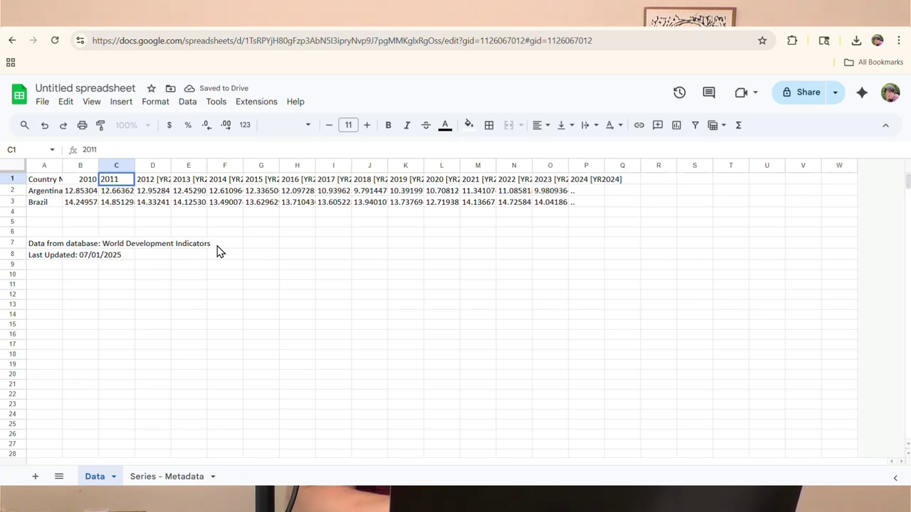
left_click(320, 257)
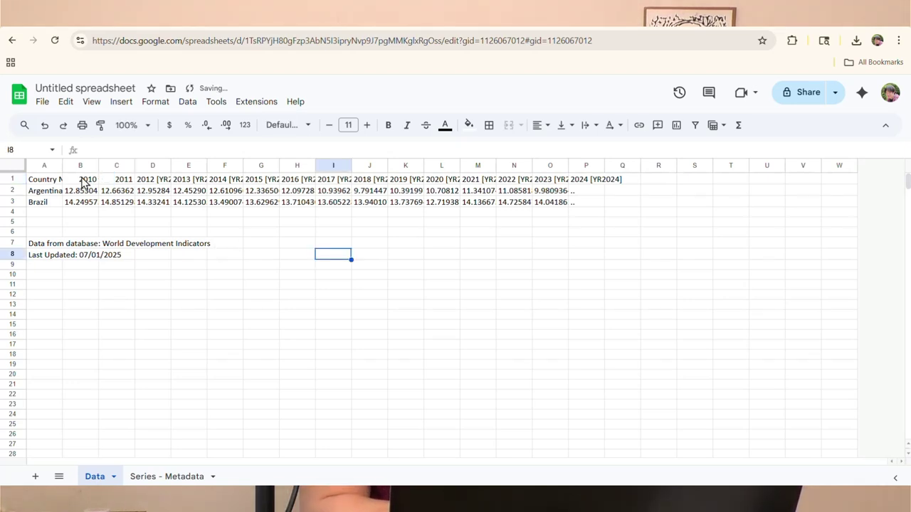
Extend the year sequence from B1:C1 across the header row to O1, ending at 2023
left_click_drag(83, 183, 108, 179)
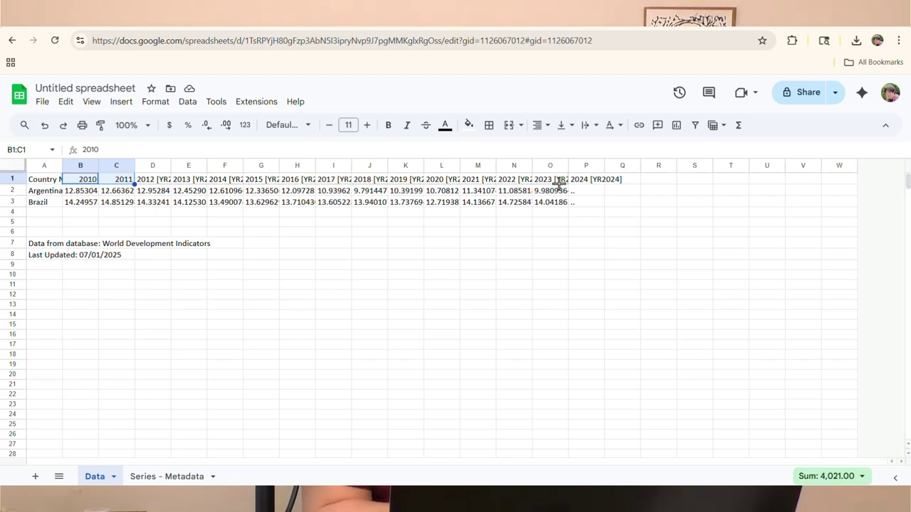
left_click_drag(562, 184, 567, 184)
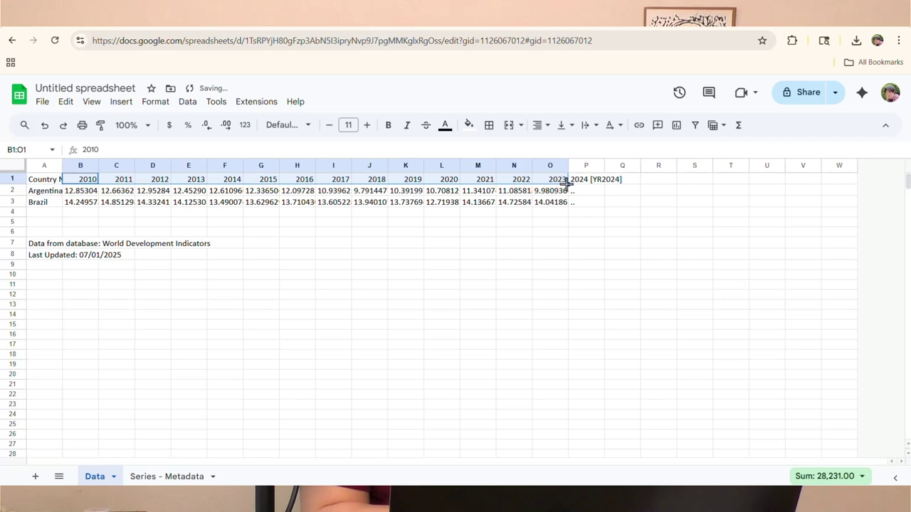
left_click(513, 276)
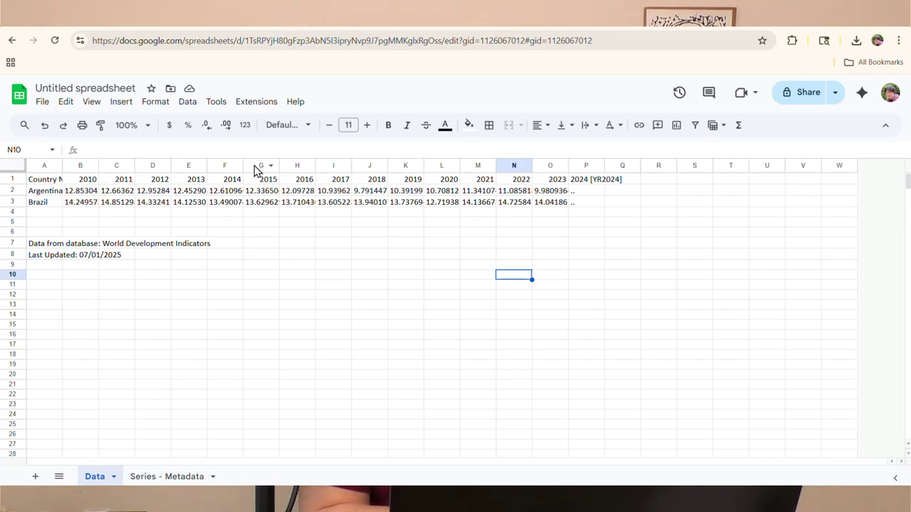
key("Left")
key("Left")
key("Left")
key("Left")
key("Left")
key("Down")
key("Down")
key("Down")
key("Down")
key("Down")
key("Down")
key("Down")
key("Down")
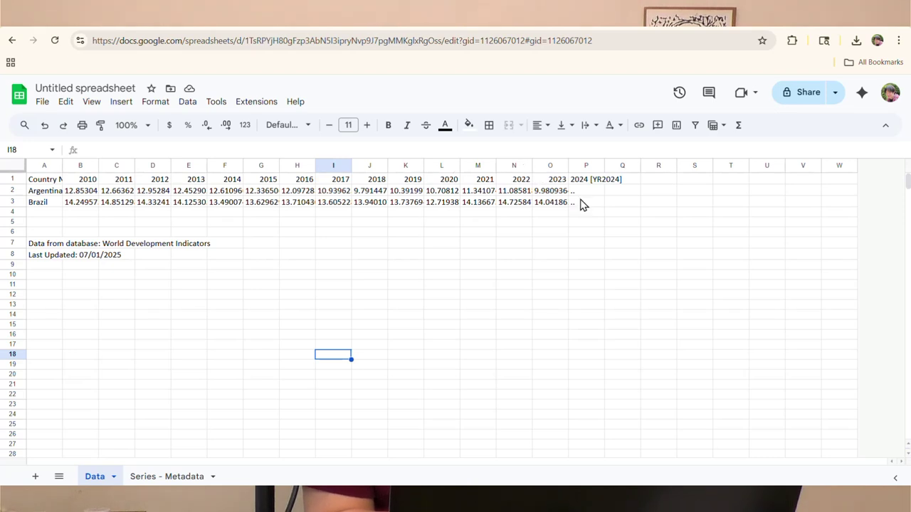
Insert a chart of both countries' yearly tax revenue from the range A1:O3, leaving out 2024
left_click(514, 325)
left_click_drag(43, 179, 567, 207)
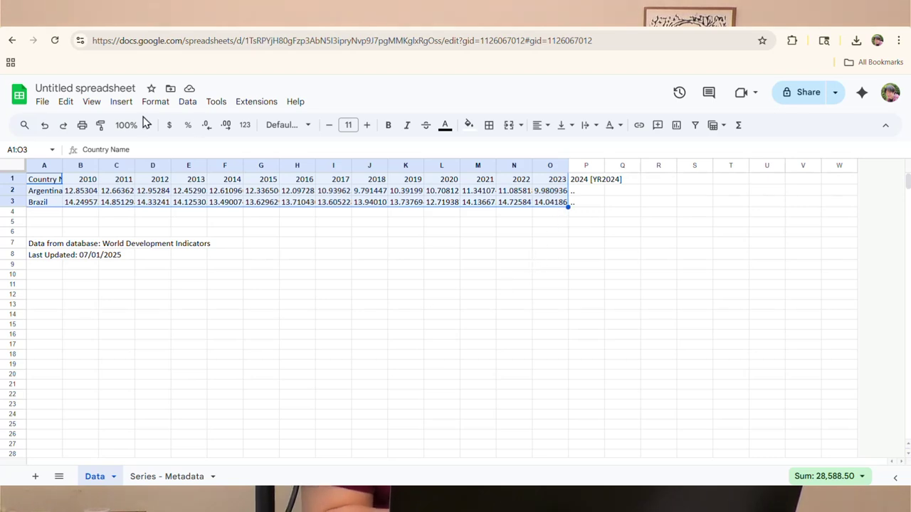
left_click(122, 105)
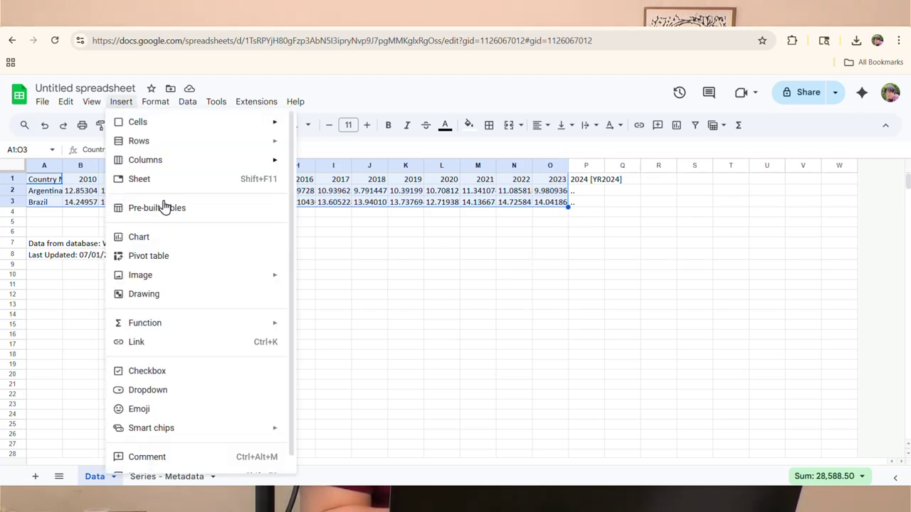
left_click(197, 244)
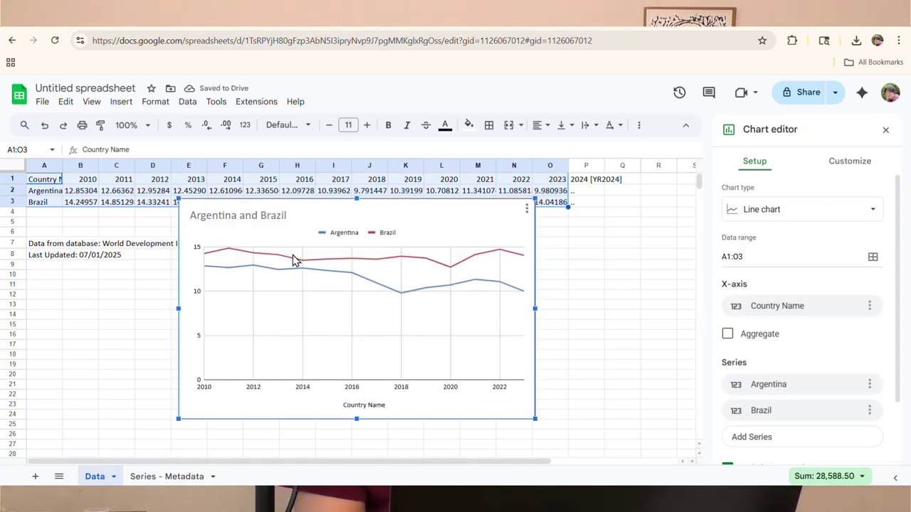
Change the chart title to "Argentina and Brazil's tax as % of GDP"
left_click(296, 217)
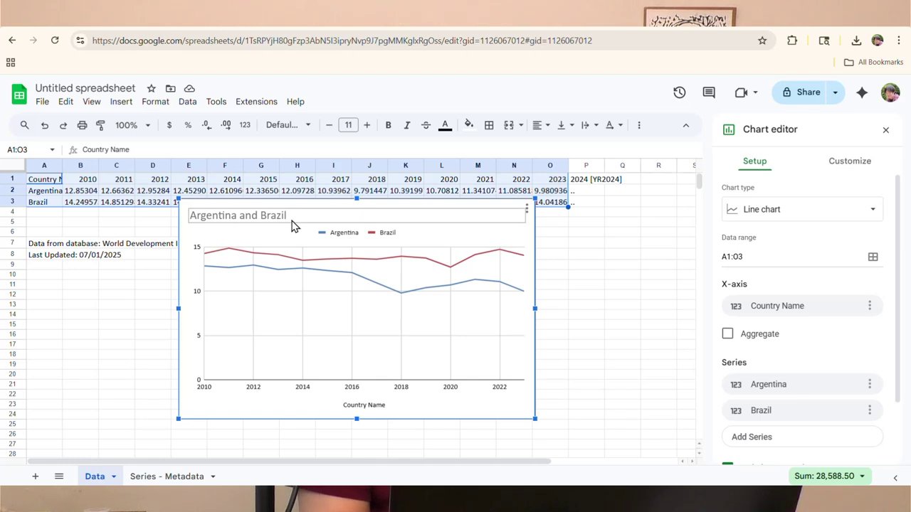
left_click(291, 214)
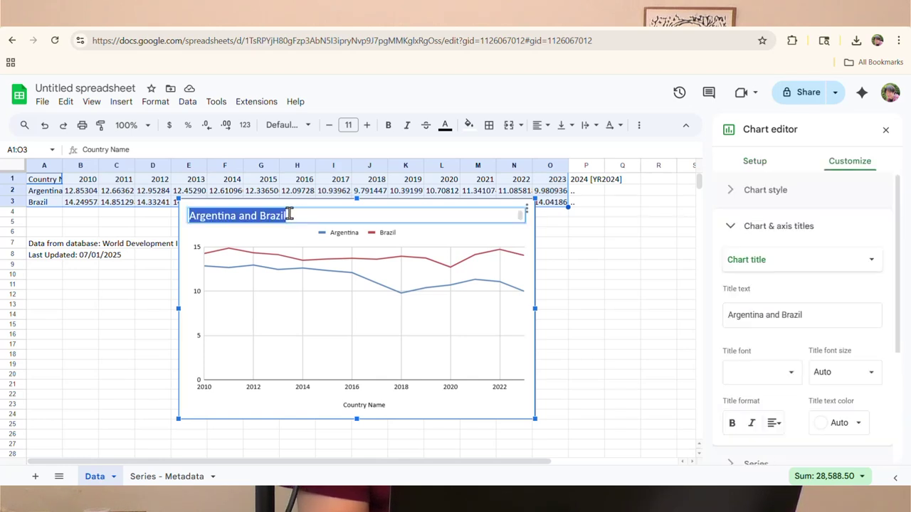
left_click(288, 215)
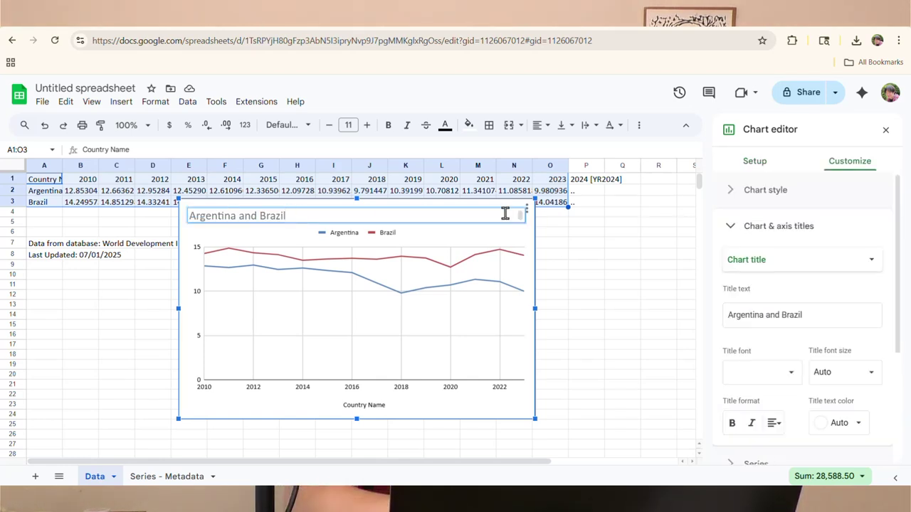
type("'s ")
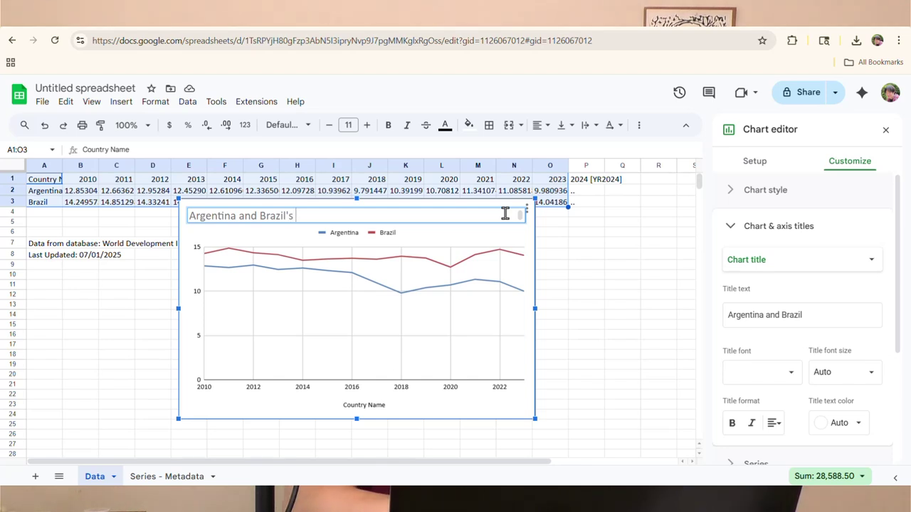
type("tax as % of GDP")
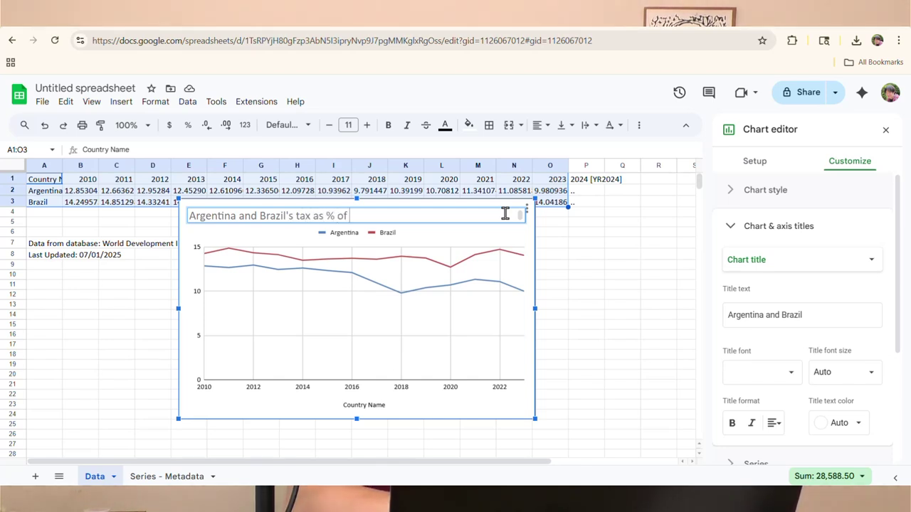
left_click(658, 305)
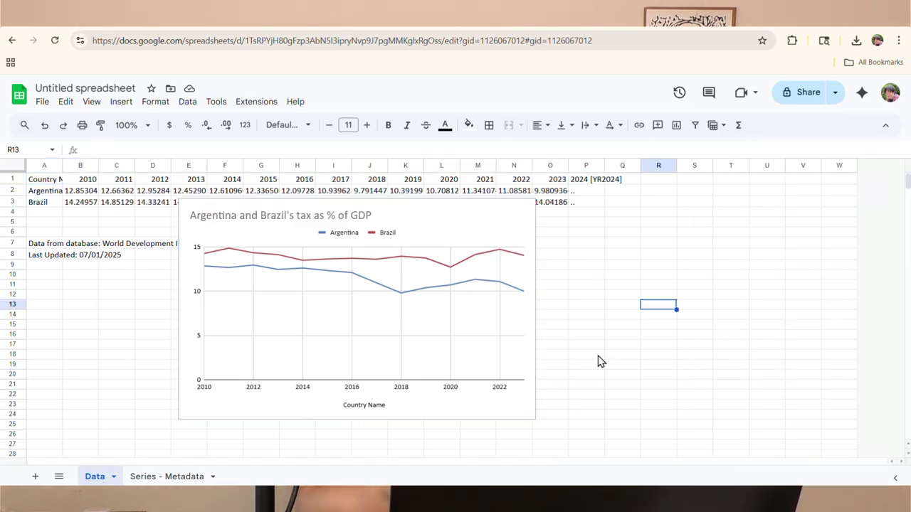